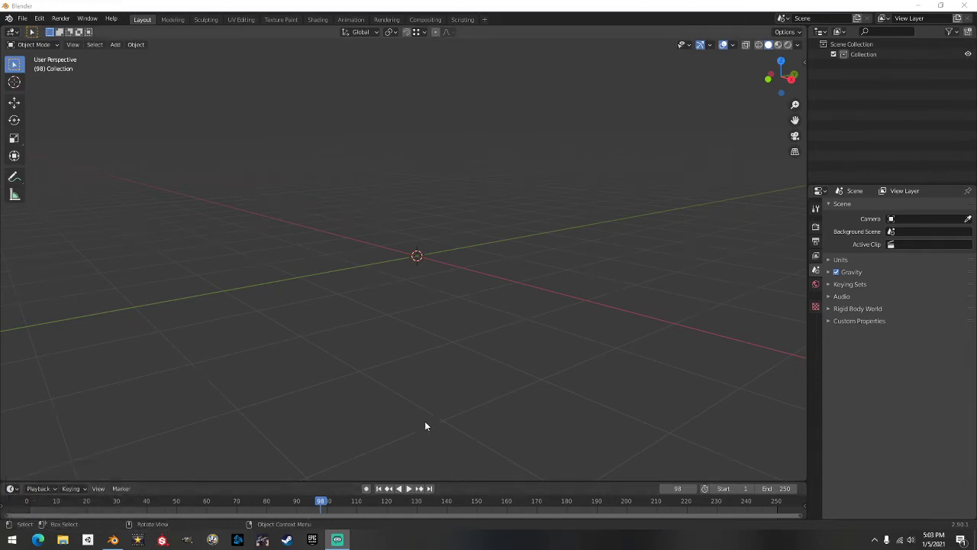
# Import SkaterXL_Model_LOWPOLY.fbx from D:\Documents Data Drive\SkaterModel as an FBX
pyautogui.scroll(1, 539, 335)
pyautogui.scroll(-1, 514, 347)
pyautogui.moveTo(515, 347); pyautogui.dragTo(371, 112, button='middle')
pyautogui.scroll(-1, 476, 297)
pyautogui.moveTo(386, 288); pyautogui.dragTo(466, 294, button='middle')
pyautogui.click(23, 18)
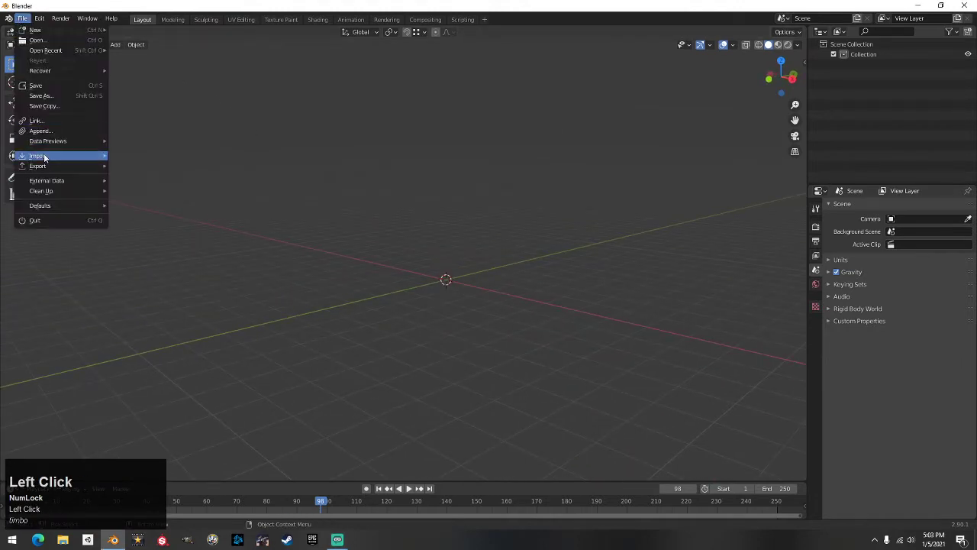
pyautogui.moveTo(47, 165)
pyautogui.moveTo(74, 155)
pyautogui.click(148, 216)
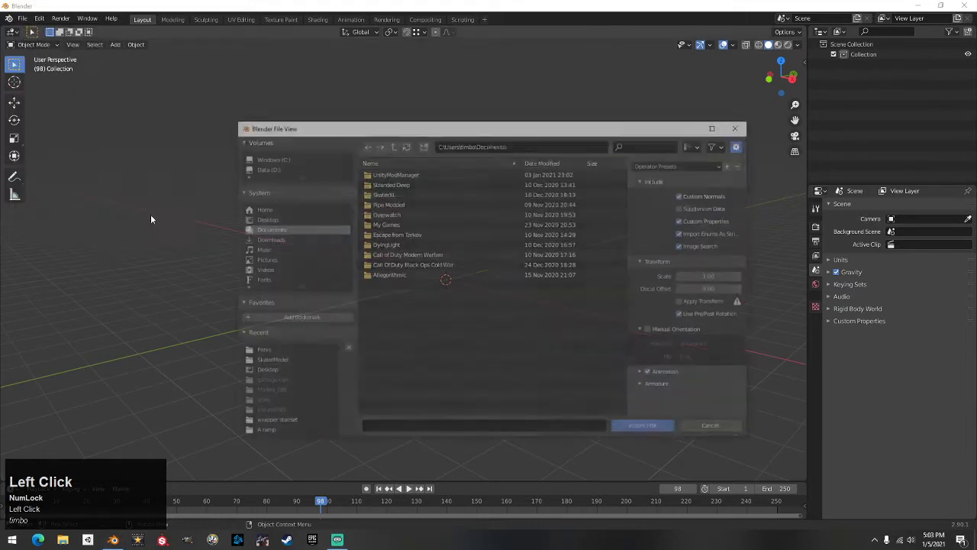
pyautogui.click(264, 168)
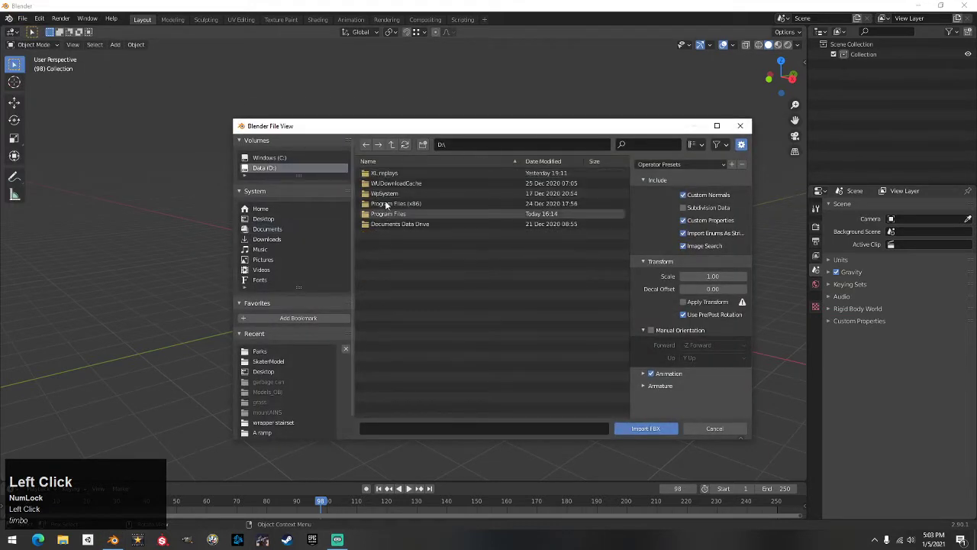
pyautogui.click(394, 224)
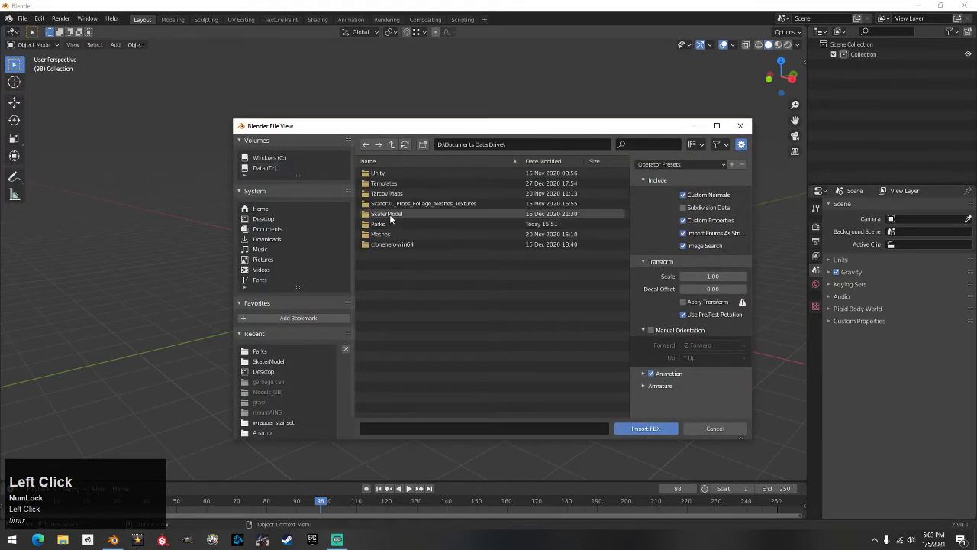
pyautogui.click(390, 214)
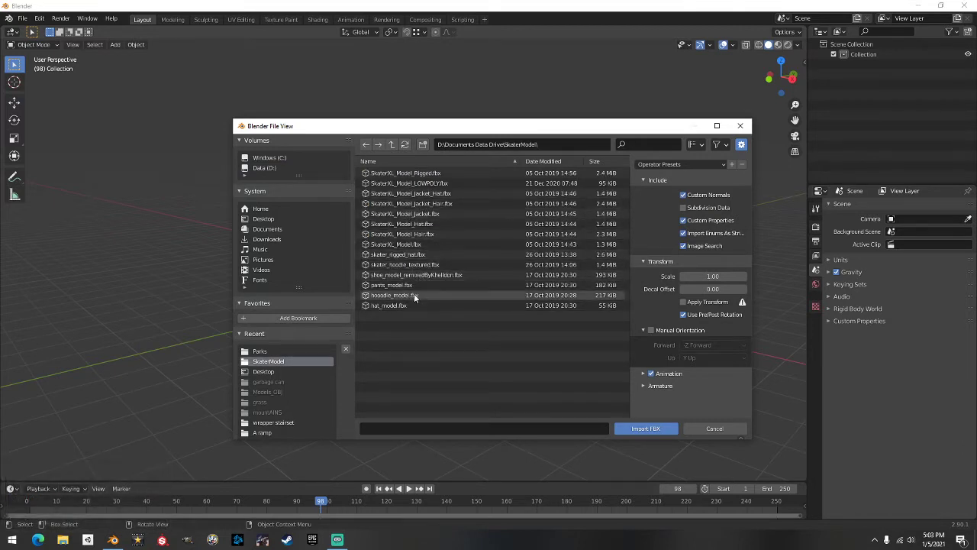
pyautogui.doubleClick(405, 184)
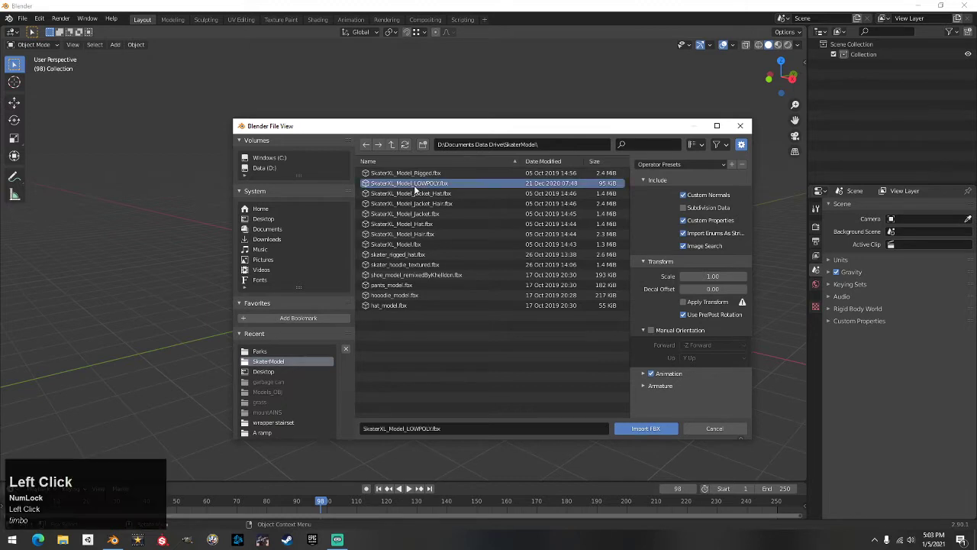
# Move the imported Skater.001 off along the Y axis and recentre the view
pyautogui.scroll(1, 481, 261)
pyautogui.moveTo(481, 261); pyautogui.dragTo(463, 260, button='middle')
pyautogui.click(463, 256)
pyautogui.press('g')
pyautogui.press('y')
pyautogui.click(655, 292)
pyautogui.moveTo(655, 292); pyautogui.dragTo(457, 261, button='middle')
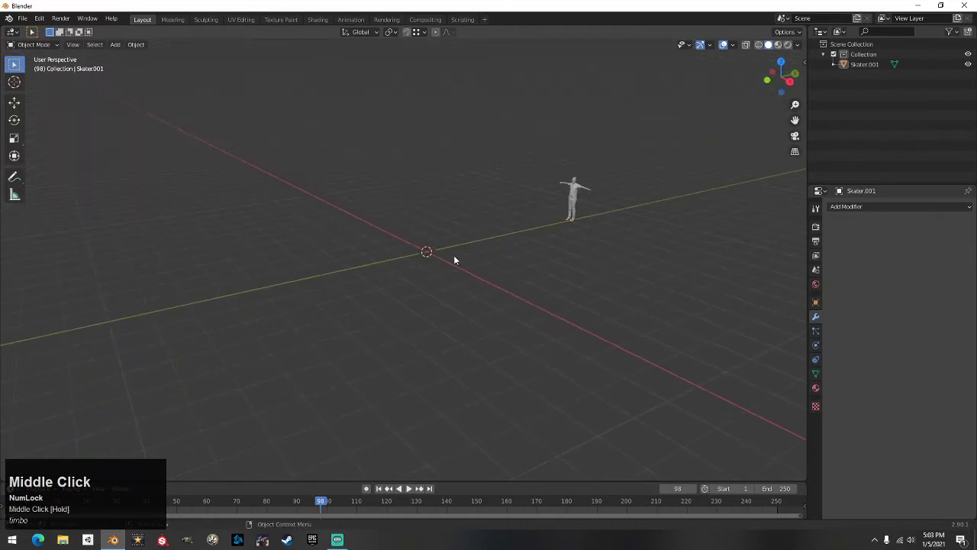
pyautogui.hotkey('shift', 'a')
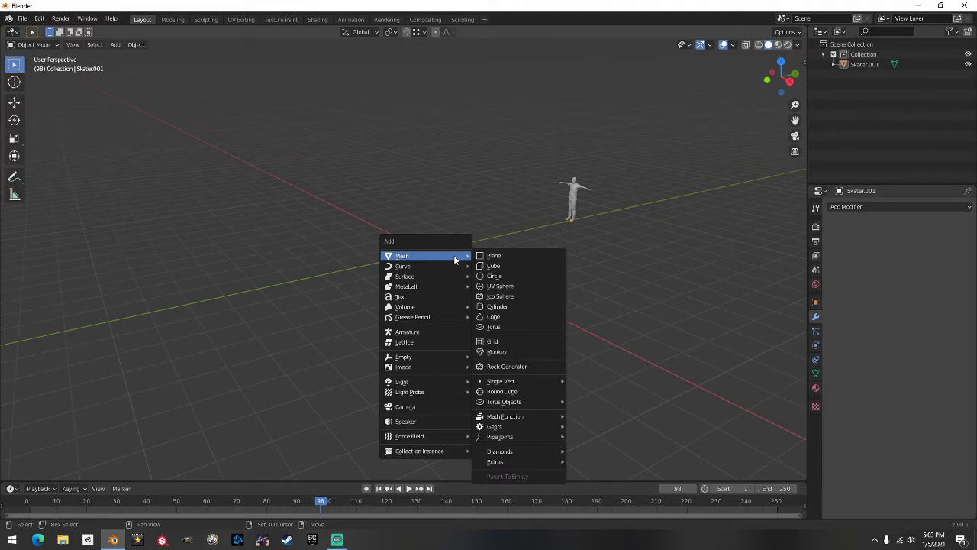
# Add a plane and scale it along Y, then widen it along X
pyautogui.click(504, 257)
pyautogui.scroll(-1, 502, 261)
pyautogui.moveTo(501, 260); pyautogui.dragTo(512, 280, button='middle')
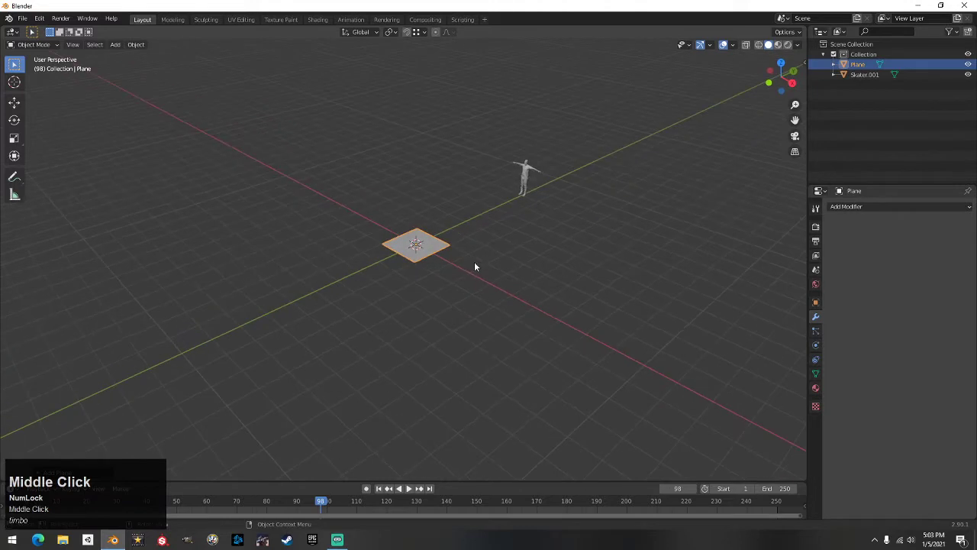
pyautogui.press('s')
pyautogui.press('y')
pyautogui.click(542, 324)
pyautogui.press('s')
pyautogui.press('x')
pyautogui.click(603, 368)
# Lengthen the plane further along Y and readjust its width along X
pyautogui.press('s')
pyautogui.press('y')
pyautogui.press('s')
pyautogui.press('y')
pyautogui.click(472, 348)
pyautogui.press('s')
pyautogui.press('x')
pyautogui.click(576, 316)
# Narrow the plane along X, then enter Edit Mode with nothing selected
pyautogui.moveTo(576, 316); pyautogui.dragTo(611, 318, button='middle')
pyautogui.press('s')
pyautogui.press('x')
pyautogui.click(510, 277)
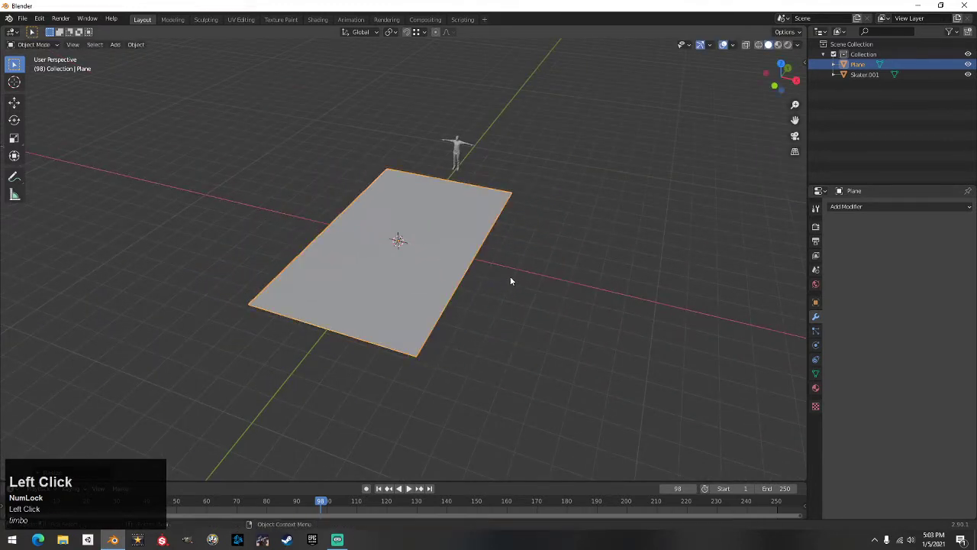
pyautogui.moveTo(510, 277); pyautogui.dragTo(491, 278, button='middle')
pyautogui.press('Tab')
pyautogui.click(322, 306)
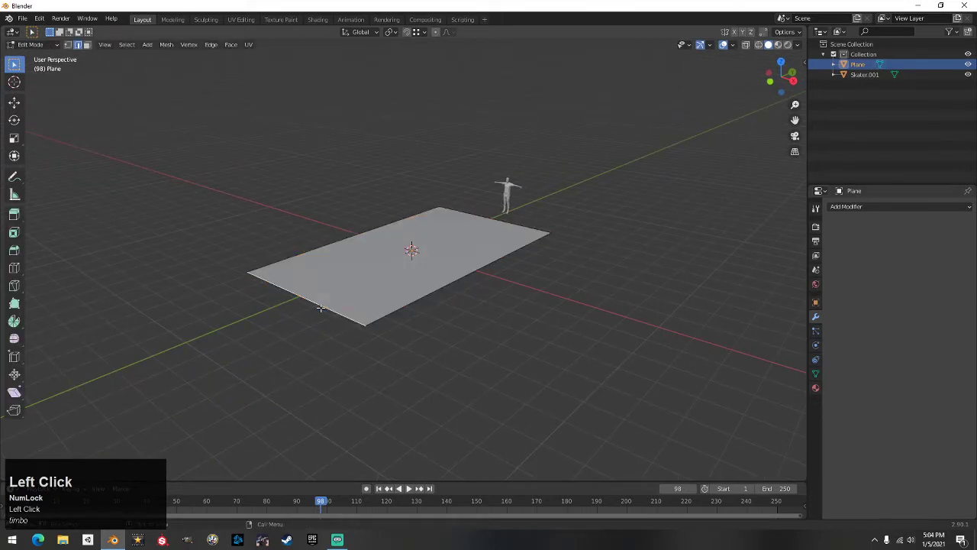
pyautogui.keyDown('shift'); pyautogui.moveTo(410, 323); pyautogui.dragTo(394, 269, button='middle'); pyautogui.keyUp('shift')
pyautogui.scroll(2, 469, 288)
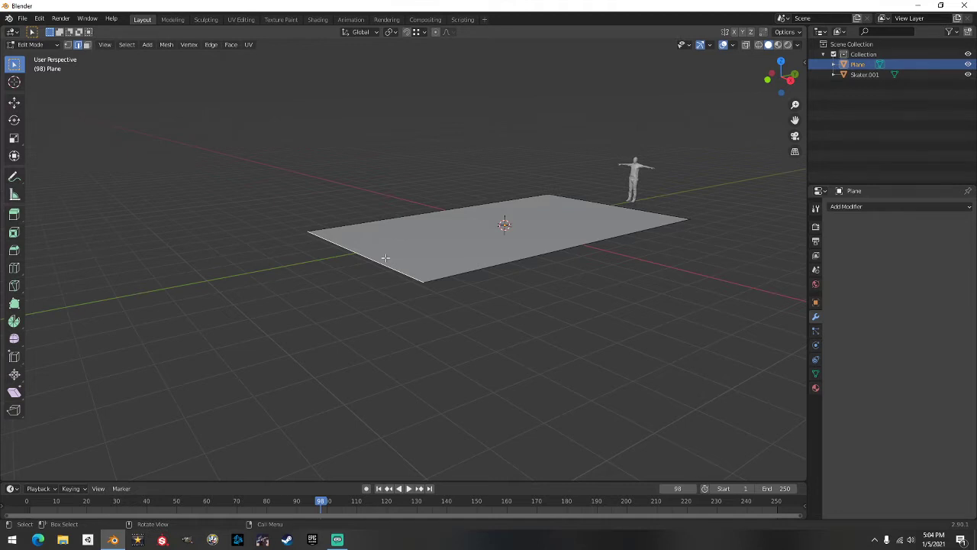
pyautogui.press('e')
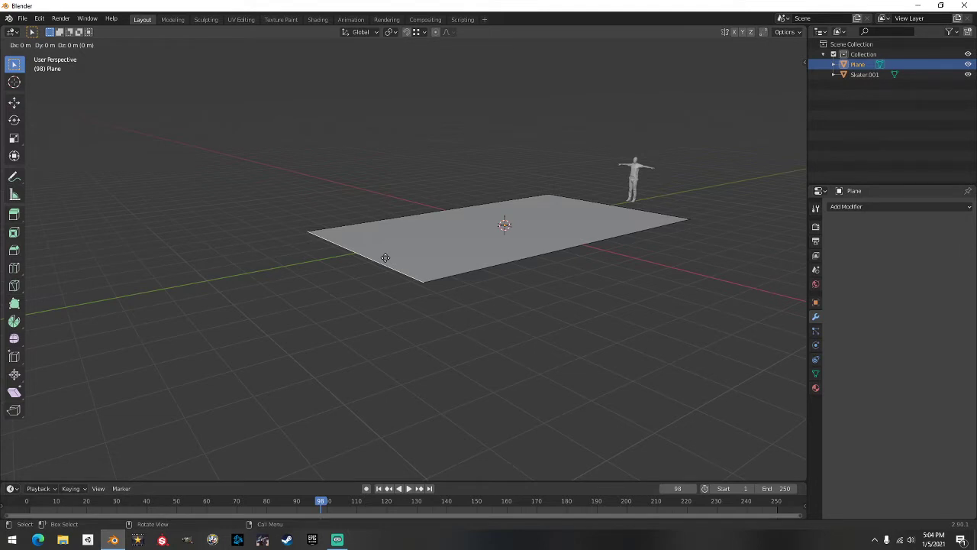
# Undo the unwanted extrusion and re-enter Edit Mode on the plane
pyautogui.click(314, 292)
pyautogui.hotkey('ctrl', 'z')
pyautogui.rightClick(315, 292)
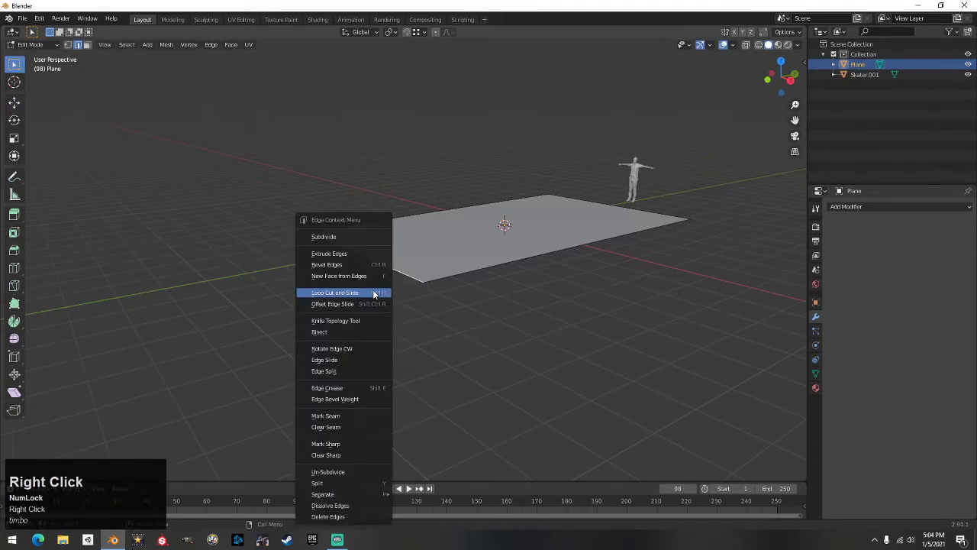
pyautogui.moveTo(525, 332); pyautogui.dragTo(491, 325, button='middle')
pyautogui.press('Tab')
pyautogui.press('Tab')
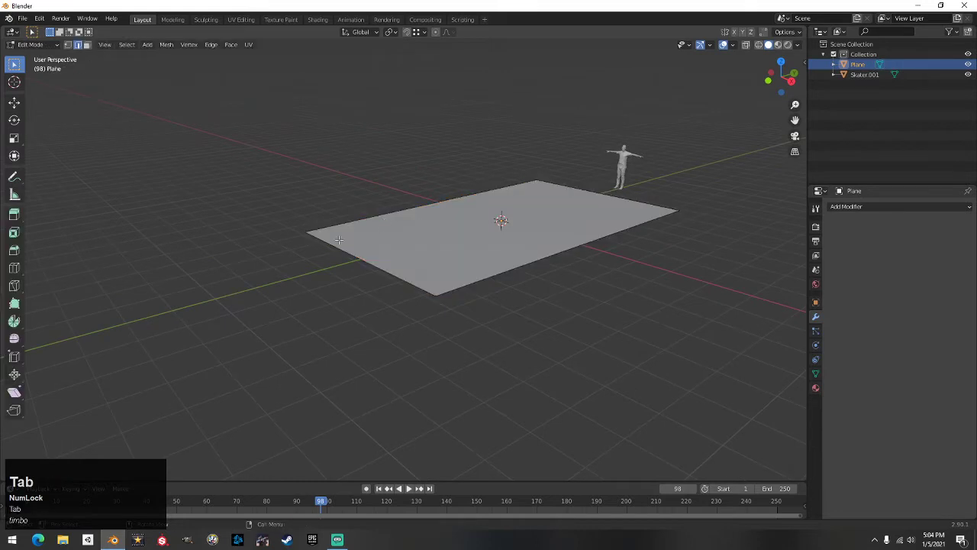
# Extrude the near short edge -0.4 along Y, then start a Z extrusion
pyautogui.click(78, 46)
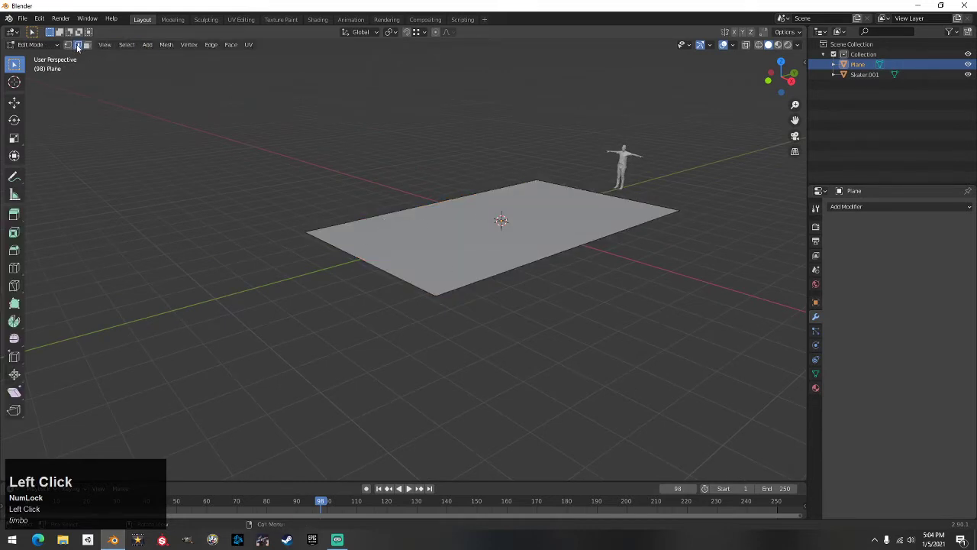
pyautogui.click(388, 272)
pyautogui.press('e')
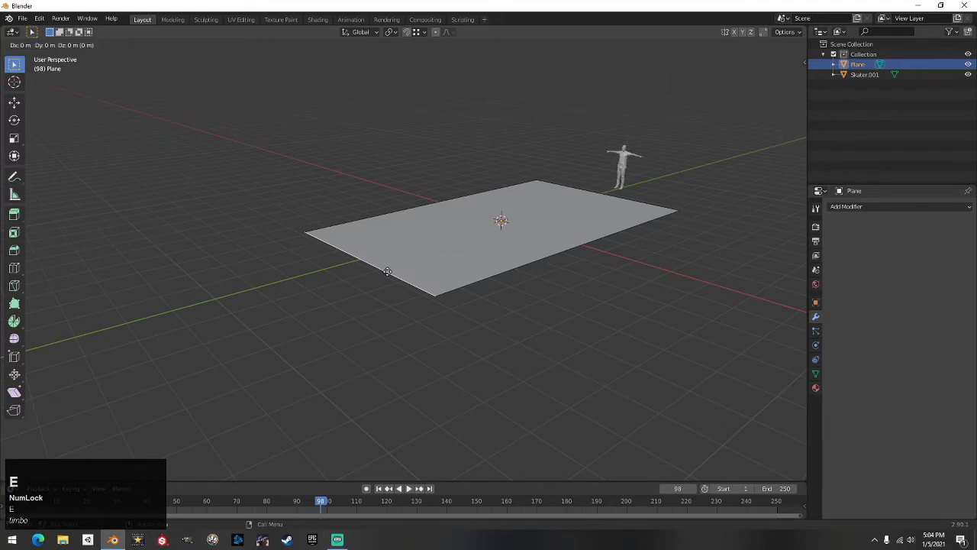
pyautogui.press('y')
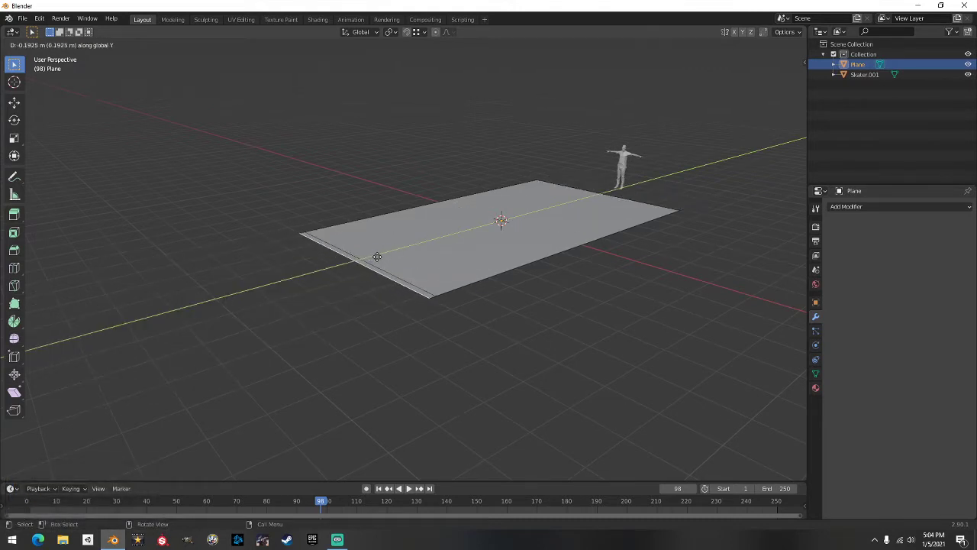
pyautogui.write('.4')
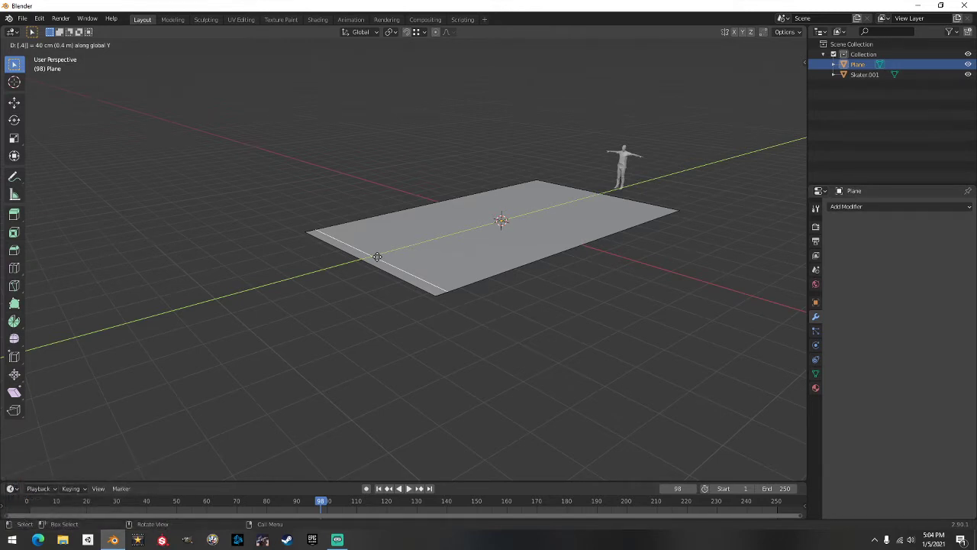
pyautogui.press('-')
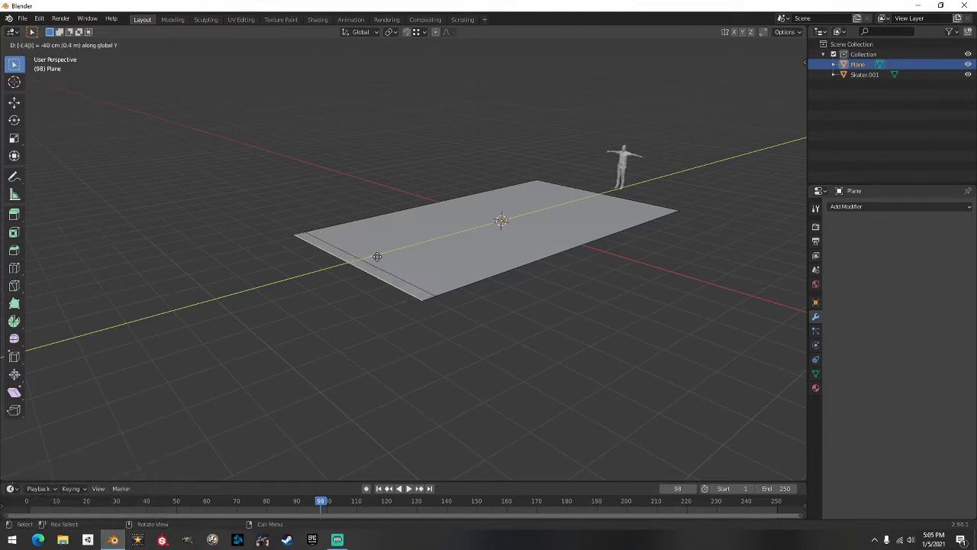
pyautogui.press('Return')
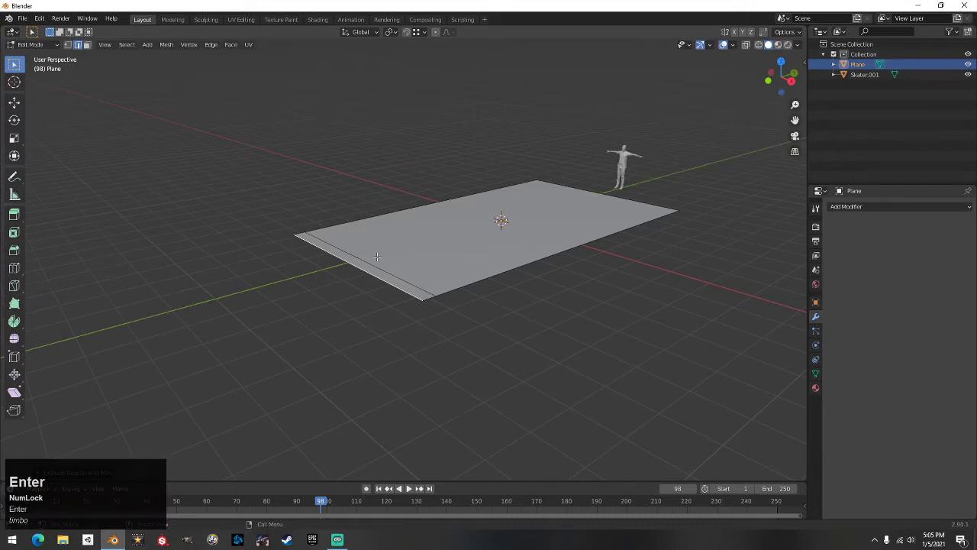
pyautogui.press('e')
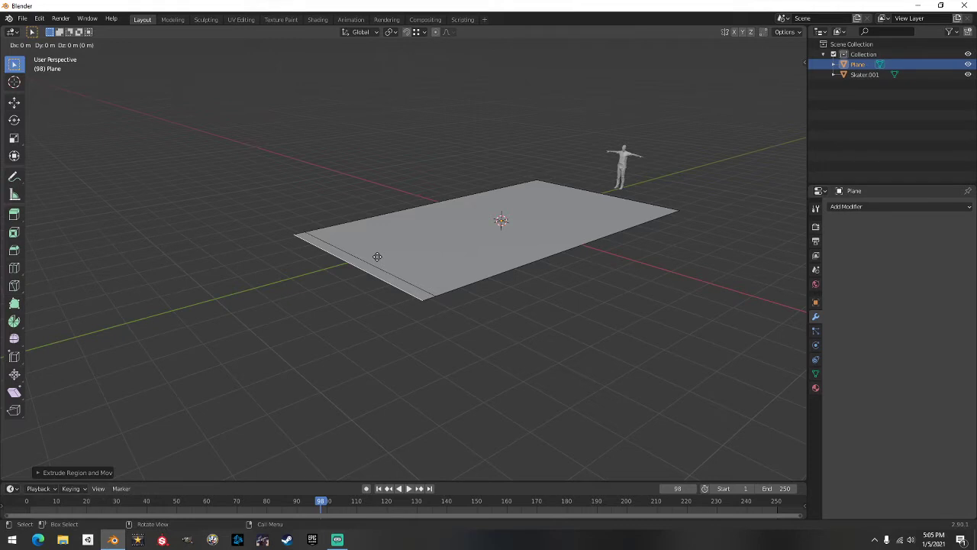
pyautogui.press('z')
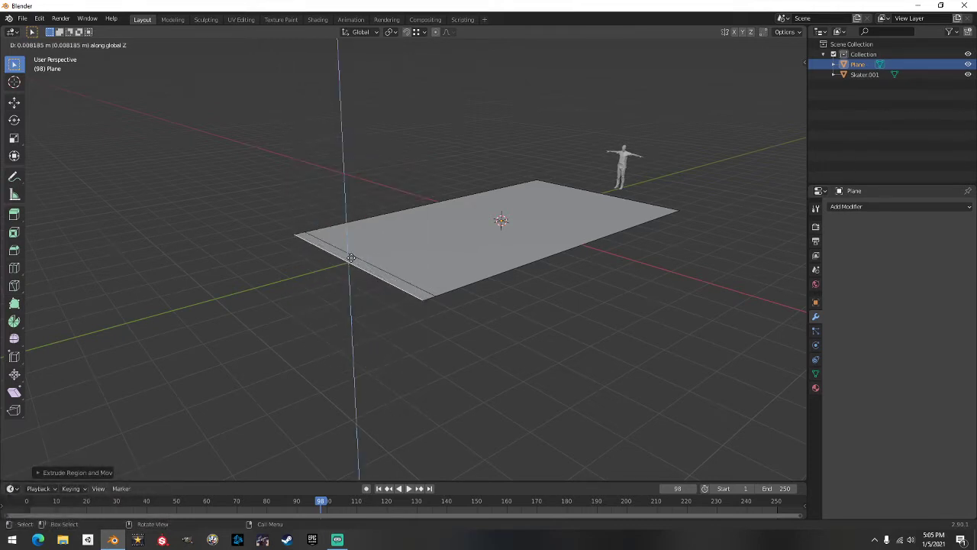
# Extrude the outer edge -0.1 along Z to drop a 10 cm step face
pyautogui.write('.1')
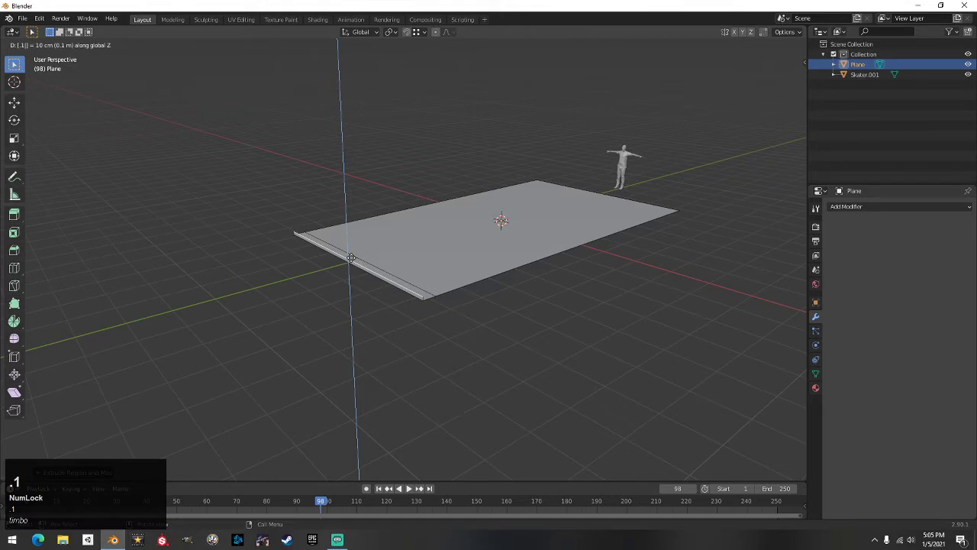
pyautogui.press('-')
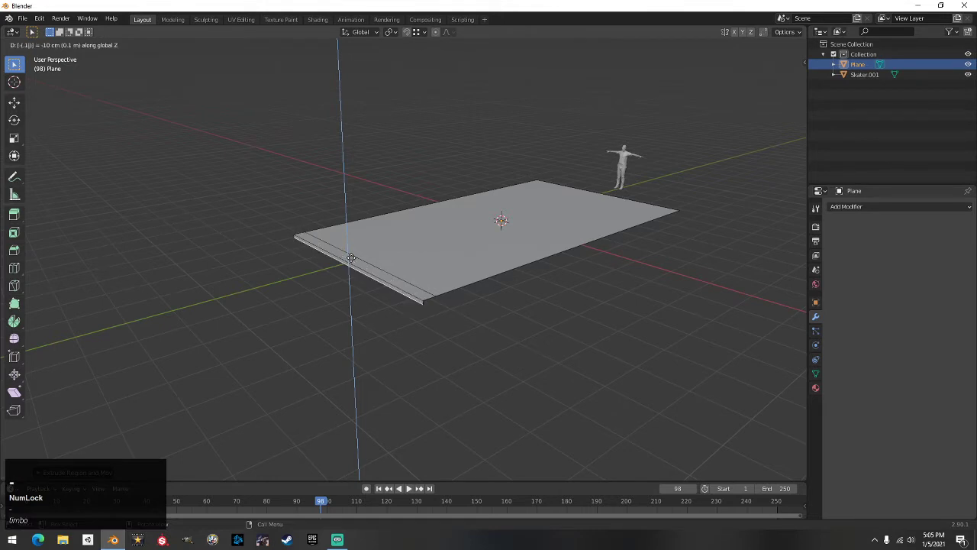
pyautogui.click(350, 257)
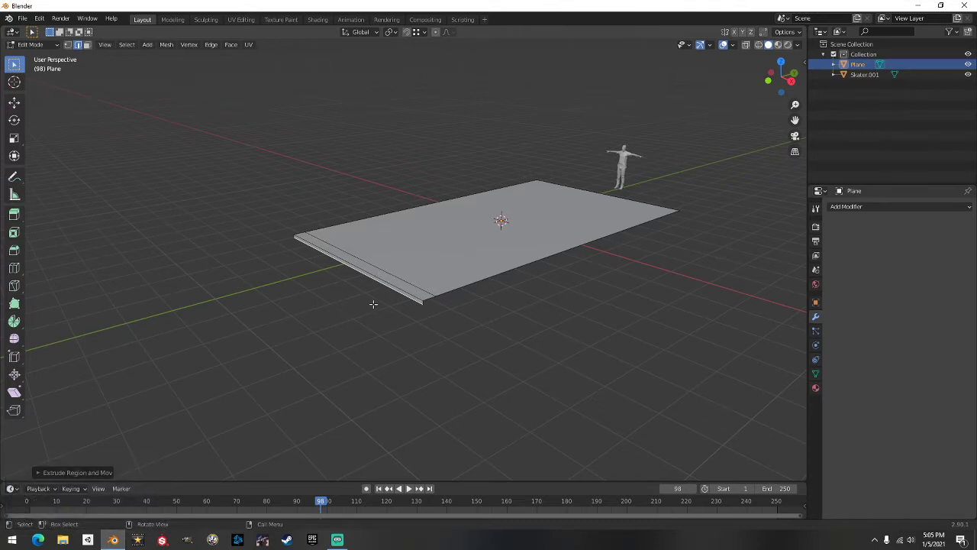
pyautogui.moveTo(390, 303)
pyautogui.mouseDown(button='middle')
pyautogui.moveTo(413, 244)
pyautogui.moveTo(395, 330)
pyautogui.moveTo(572, 316)
pyautogui.moveTo(397, 288)
pyautogui.mouseUp(button='middle')
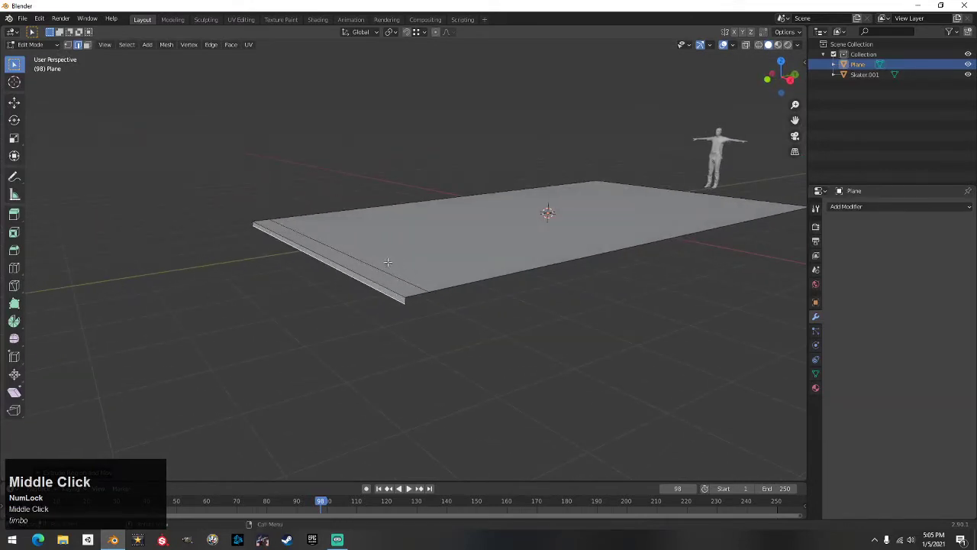
# Select the strip and lip faces and separate them by selection into Plane.001
pyautogui.moveTo(404, 325); pyautogui.dragTo(417, 338, button='middle')
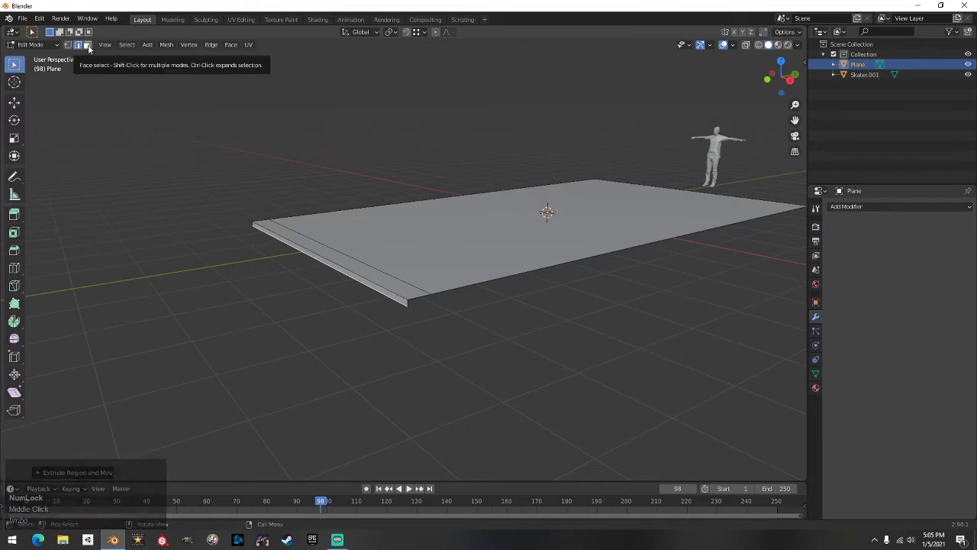
pyautogui.click(87, 47)
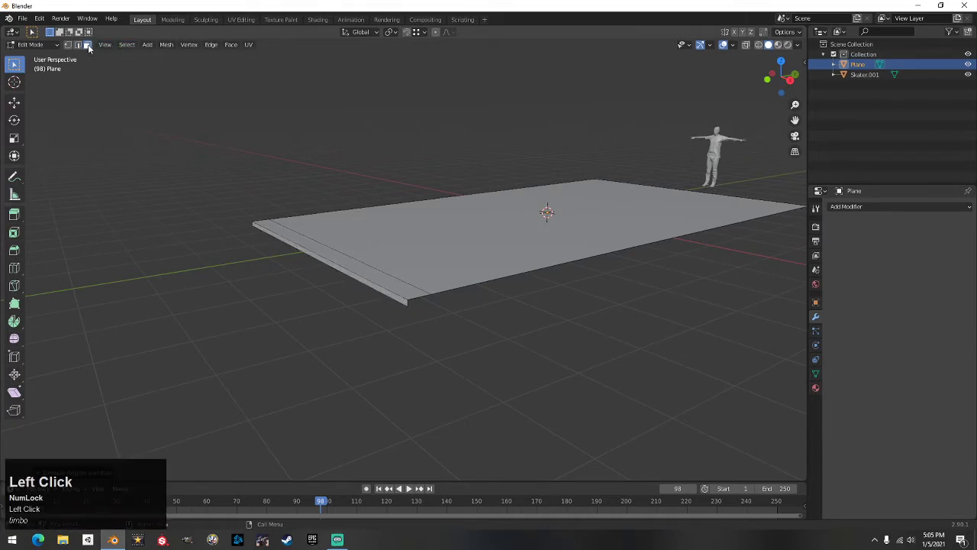
pyautogui.click(361, 276)
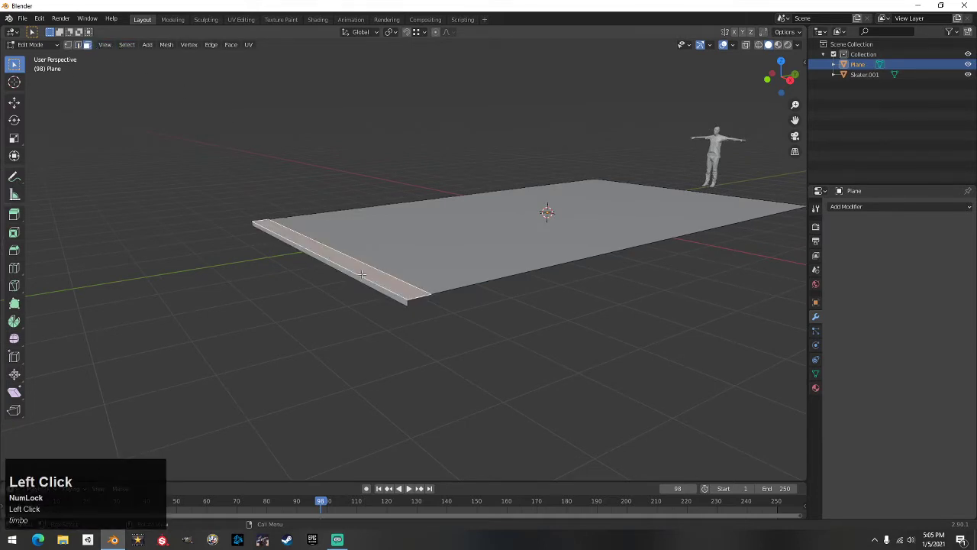
pyautogui.keyDown('shift'); pyautogui.click(361, 278); pyautogui.keyUp('shift')
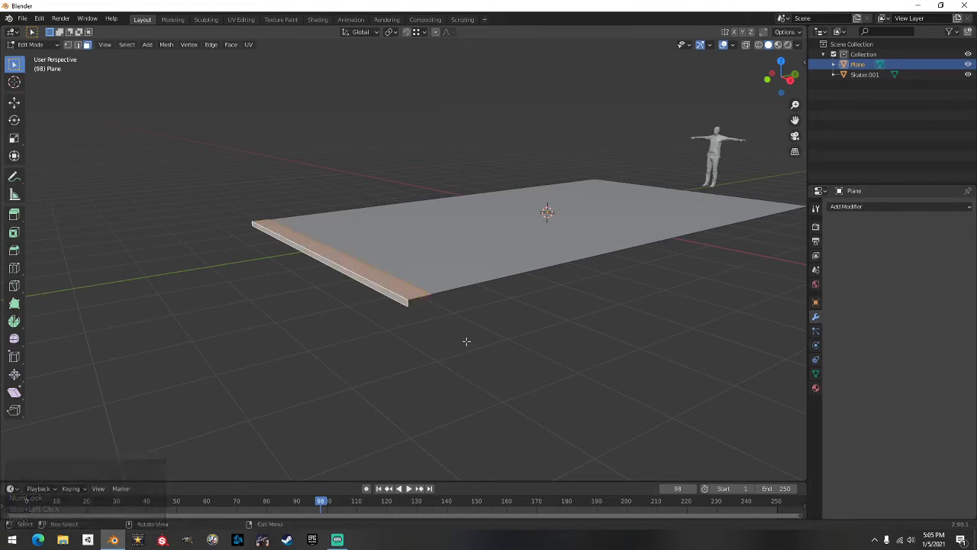
pyautogui.press('p')
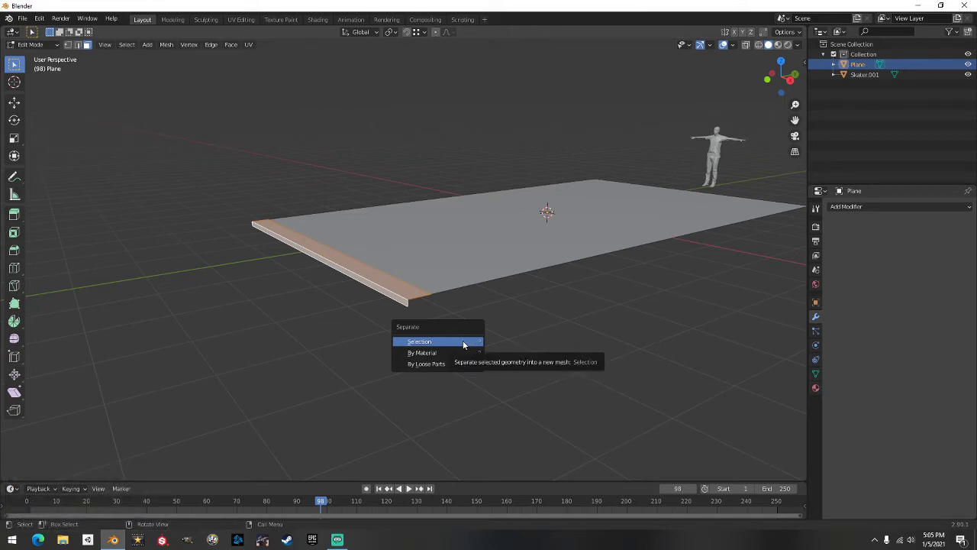
pyautogui.click(464, 344)
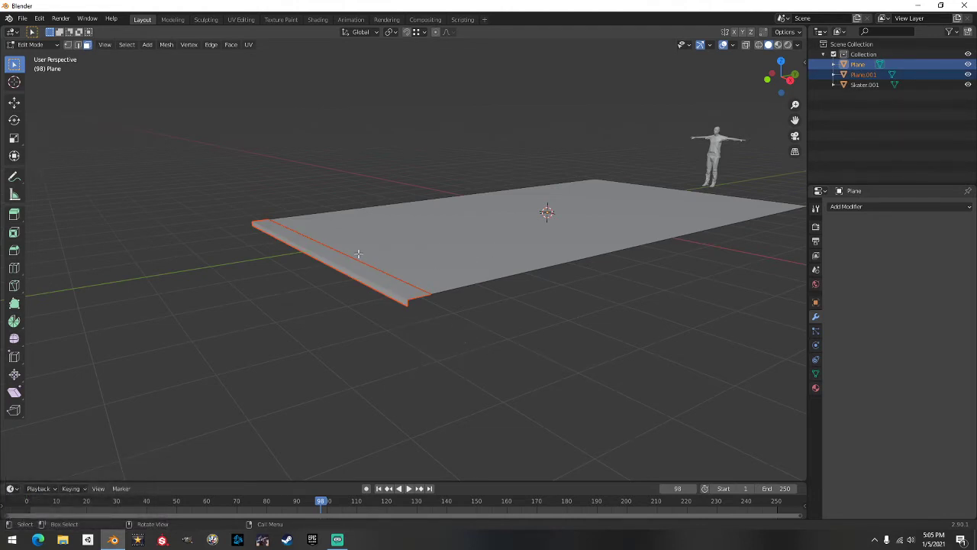
# Return to Object Mode and select the separated front strip, Plane.001
pyautogui.press('Tab')
pyautogui.click(268, 290)
pyautogui.moveTo(269, 290); pyautogui.dragTo(570, 284, button='middle')
pyautogui.scroll(-2, 303, 291)
pyautogui.scroll(-1, 303, 291)
pyautogui.click(447, 294)
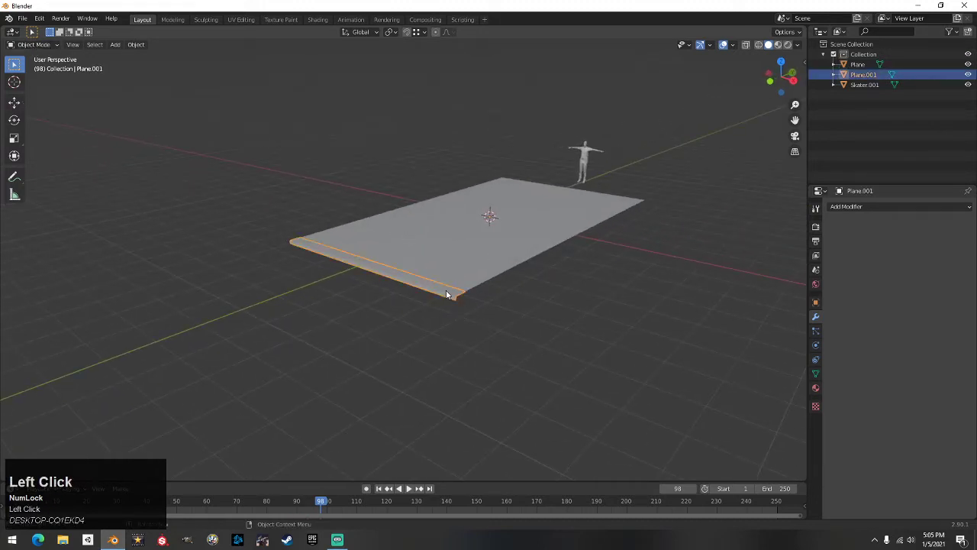
pyautogui.click(462, 253)
pyautogui.moveTo(393, 285); pyautogui.dragTo(376, 291, button='middle')
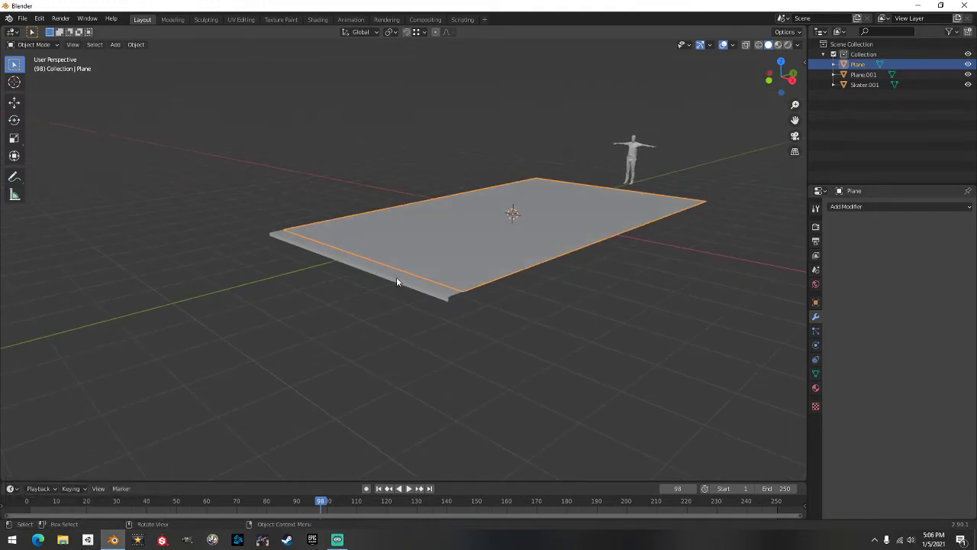
pyautogui.click(396, 281)
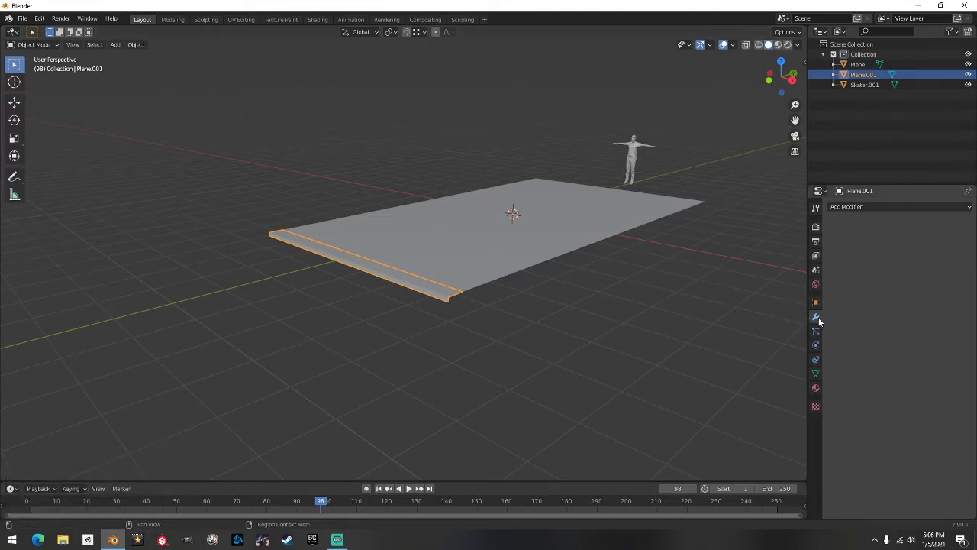
# Add an Array modifier to Plane.001 with relative offset factors 0, -1, -1
pyautogui.click(857, 207)
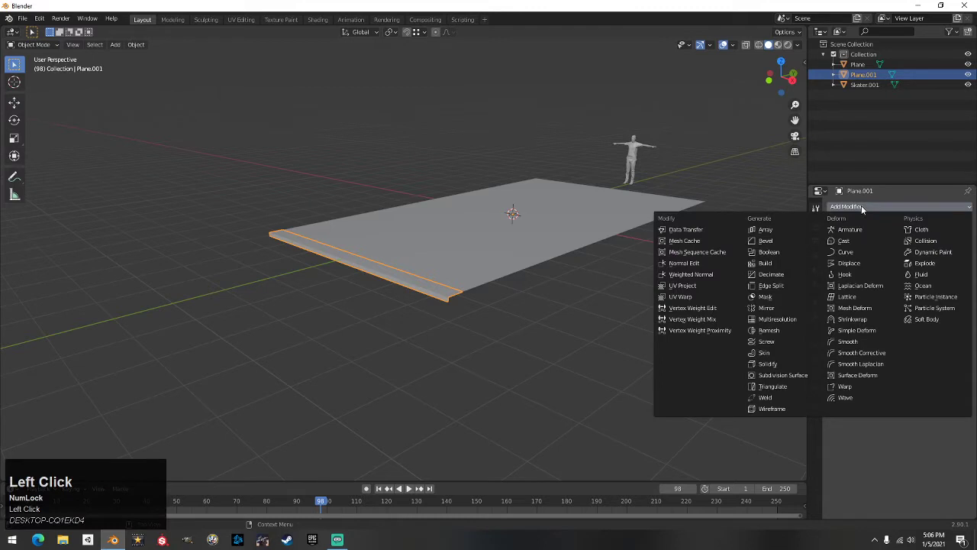
pyautogui.click(766, 231)
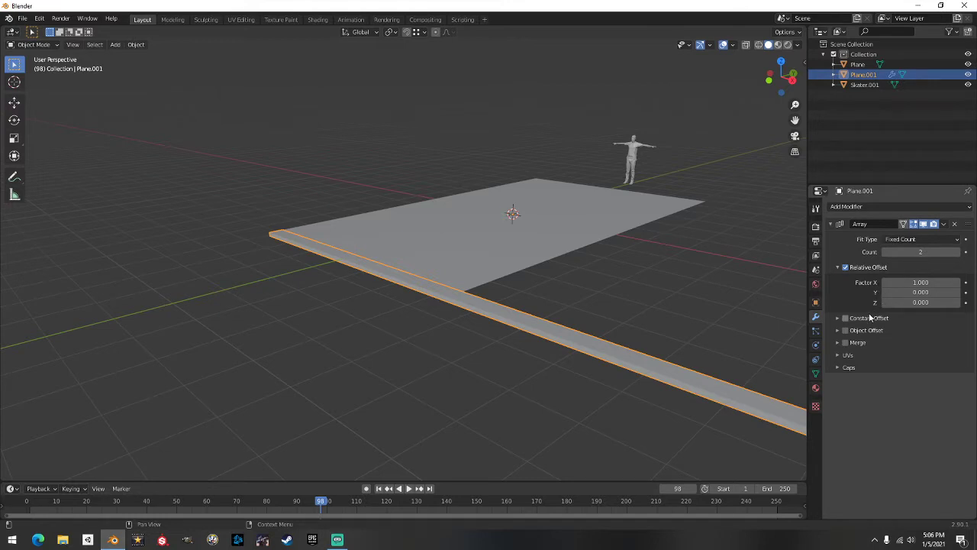
pyautogui.click(935, 283)
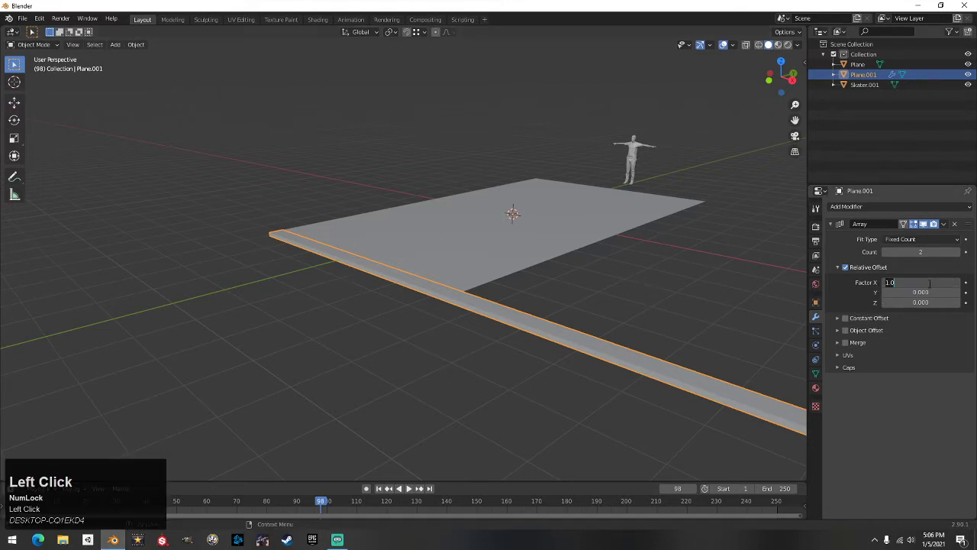
pyautogui.write('0')
pyautogui.press('Tab')
pyautogui.write('-1')
pyautogui.press('Tab')
pyautogui.write('-1')
pyautogui.press('Tab')
pyautogui.scroll(-1, 637, 262)
pyautogui.moveTo(637, 262); pyautogui.dragTo(429, 294, button='middle')
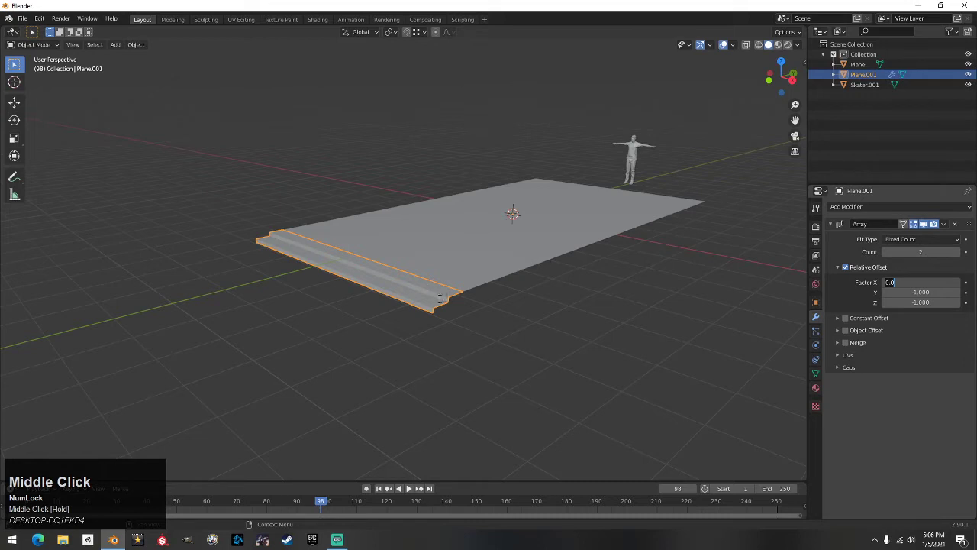
pyautogui.click(634, 314)
pyautogui.moveTo(634, 314)
pyautogui.mouseDown(button='middle')
pyautogui.moveTo(594, 303)
pyautogui.moveTo(639, 303)
pyautogui.moveTo(630, 306)
pyautogui.mouseUp(button='middle')
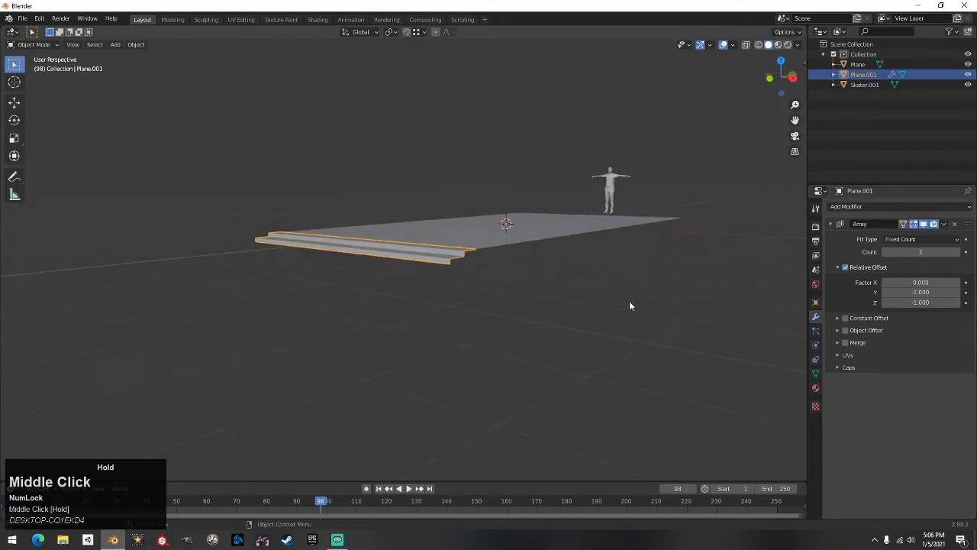
# Raise the Array count to 13 steps, then lower it by two
pyautogui.click(958, 253)
pyautogui.click(958, 252)
pyautogui.click(958, 253)
pyautogui.click(959, 253)
pyautogui.click(958, 253)
pyautogui.click(958, 252)
pyautogui.click(958, 253)
pyautogui.click(958, 253)
pyautogui.click(958, 253)
pyautogui.click(959, 252)
pyautogui.click(958, 253)
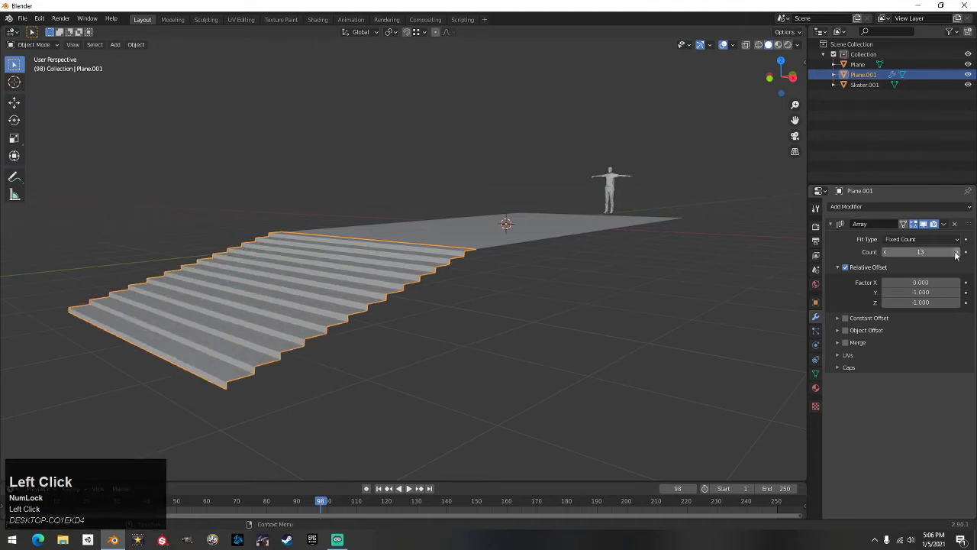
pyautogui.click(886, 253)
pyautogui.click(886, 252)
pyautogui.moveTo(650, 262); pyautogui.dragTo(595, 269, button='middle')
pyautogui.keyDown('shift'); pyautogui.moveTo(378, 340); pyautogui.dragTo(436, 336, button='middle'); pyautogui.keyUp('shift')
pyautogui.scroll(-5, 458, 332)
# Briefly drag the count up to 43, then settle on 10 steps
pyautogui.moveTo(936, 255); pyautogui.dragTo(912, 252)
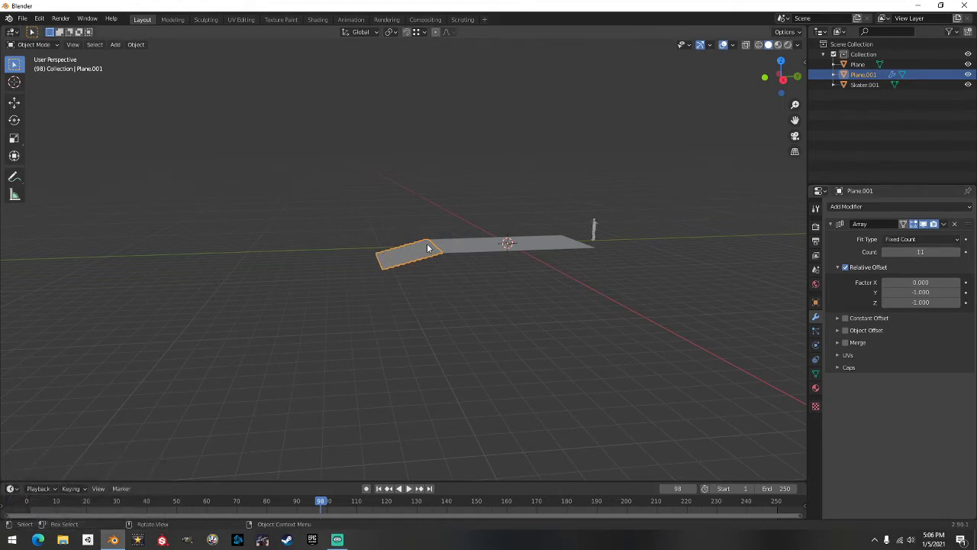
pyautogui.scroll(2, 481, 265)
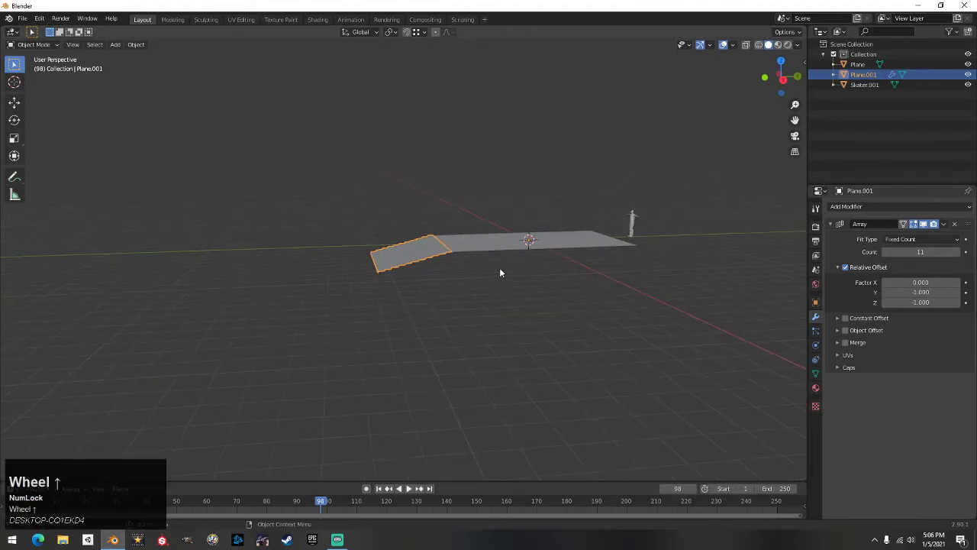
pyautogui.moveTo(474, 264); pyautogui.dragTo(496, 306, button='middle')
pyautogui.scroll(2, 492, 259)
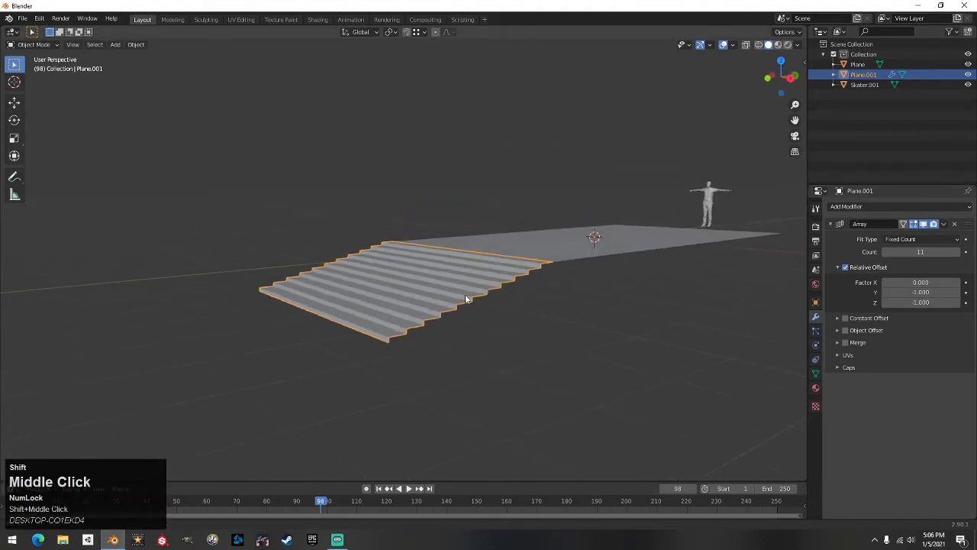
pyautogui.click(886, 252)
pyautogui.moveTo(443, 278); pyautogui.dragTo(452, 301, button='middle')
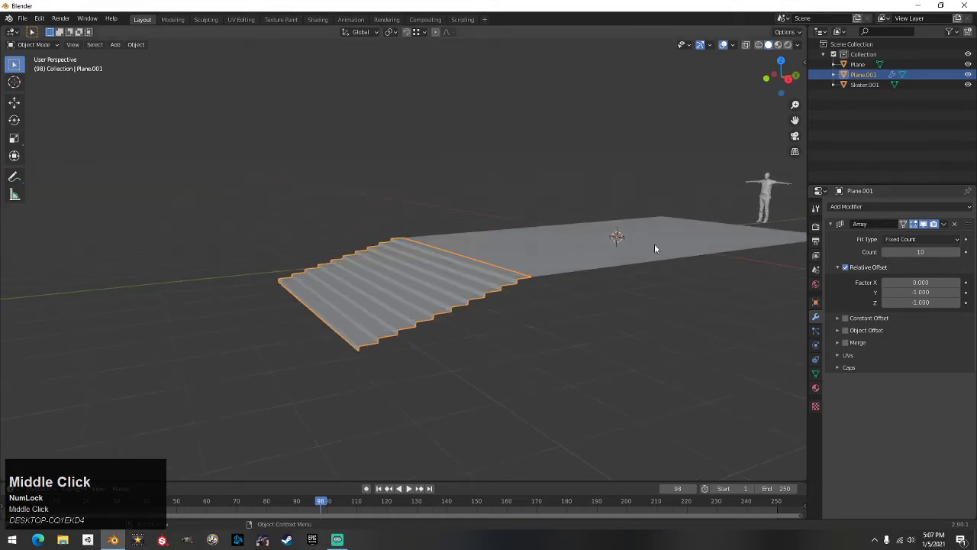
# Start a Y move of the stairs, cancel it, and reselect the stairs
pyautogui.click(422, 284)
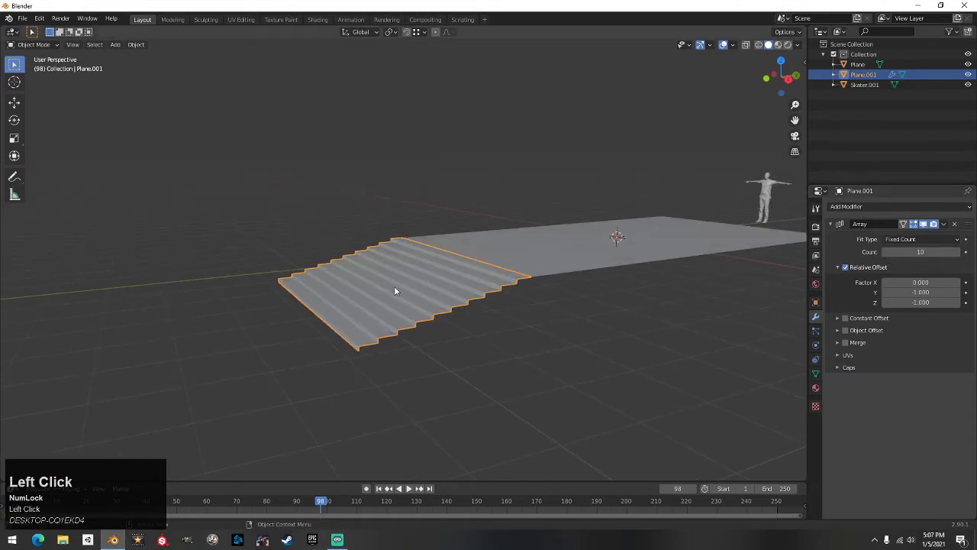
pyautogui.press('g')
pyautogui.press('y')
pyautogui.rightClick(479, 263)
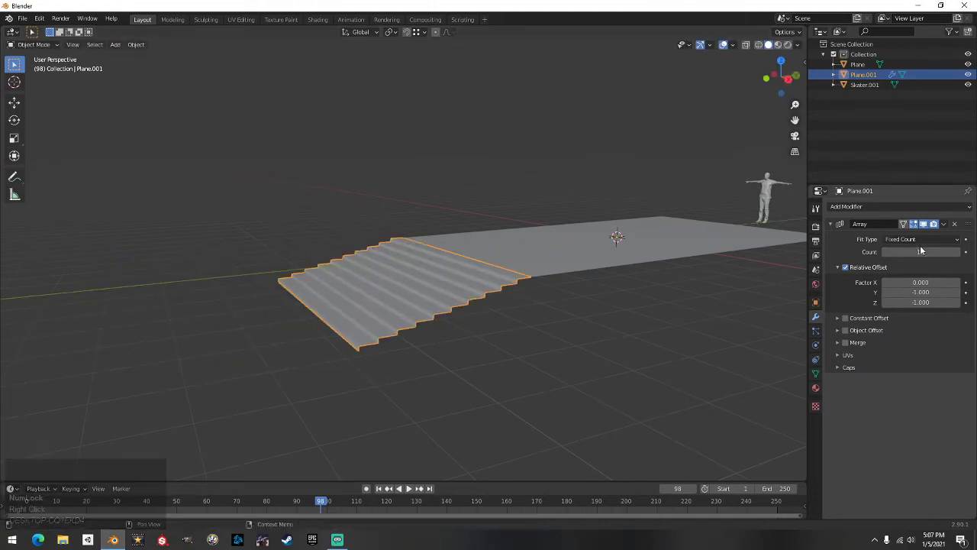
pyautogui.click(576, 300)
pyautogui.moveTo(540, 262); pyautogui.dragTo(436, 304, button='middle')
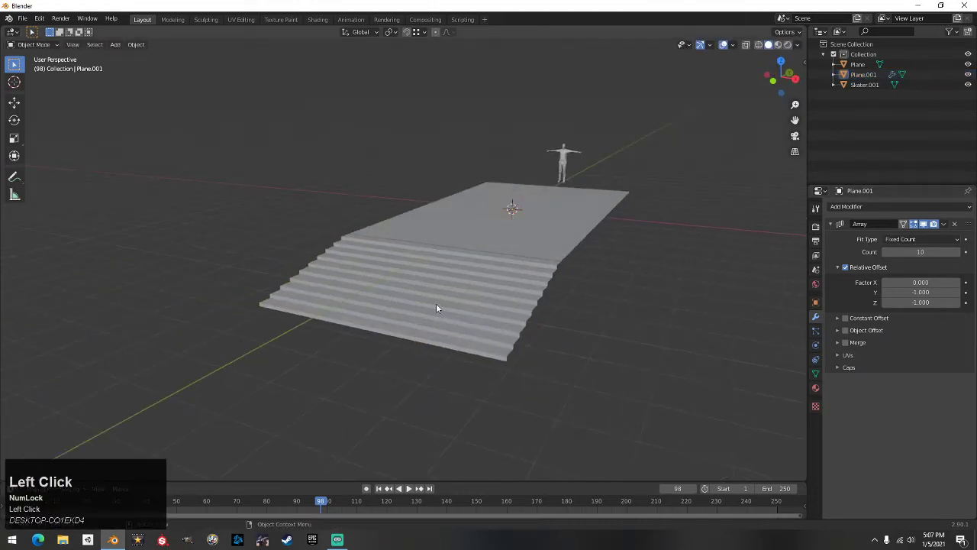
pyautogui.click(491, 324)
# Select regions of the stairs' faces in Edit Mode, then return to Object Mode
pyautogui.press('Tab')
pyautogui.moveTo(566, 332); pyautogui.dragTo(385, 239)
pyautogui.moveTo(461, 272); pyautogui.dragTo(484, 265)
pyautogui.moveTo(351, 283); pyautogui.dragTo(468, 335)
pyautogui.press('Tab')
pyautogui.moveTo(496, 314); pyautogui.dragTo(533, 306, button='middle')
pyautogui.click(532, 306)
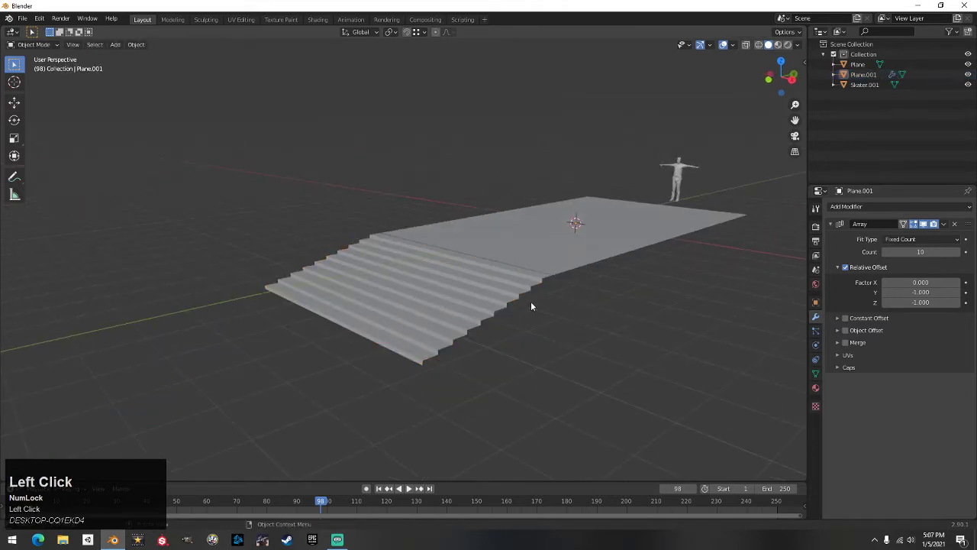
# Reselect the stairs and apply the ten-step Array modifier
pyautogui.click(945, 224)
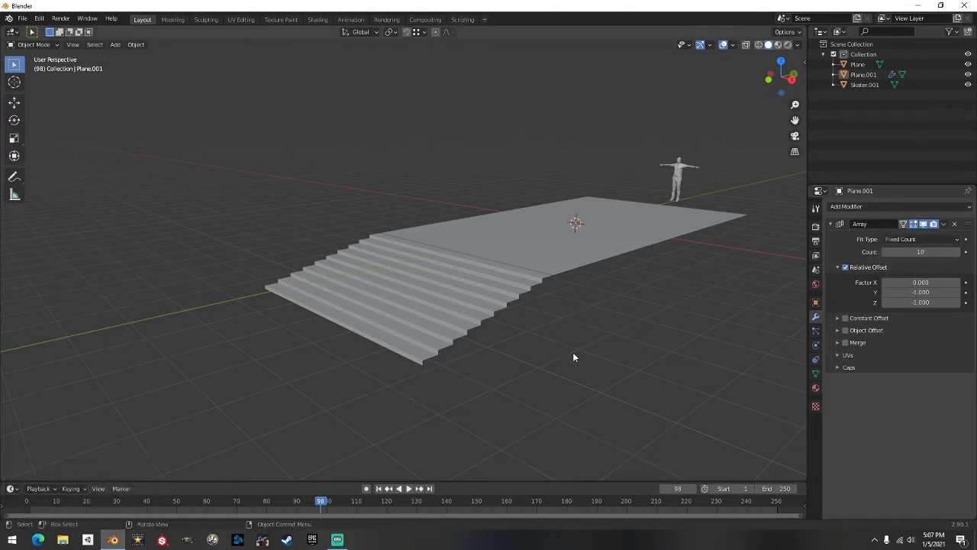
pyautogui.click(426, 290)
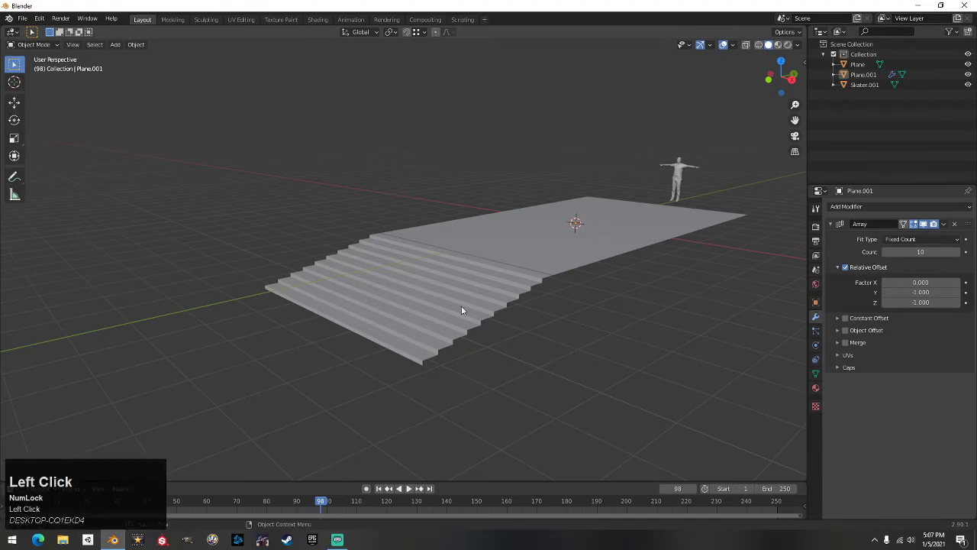
pyautogui.click(449, 292)
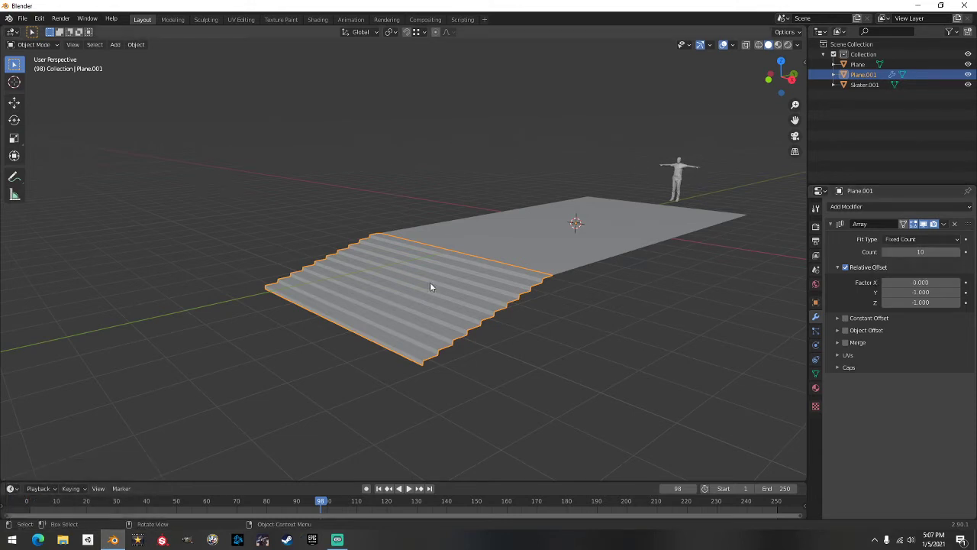
pyautogui.click(945, 224)
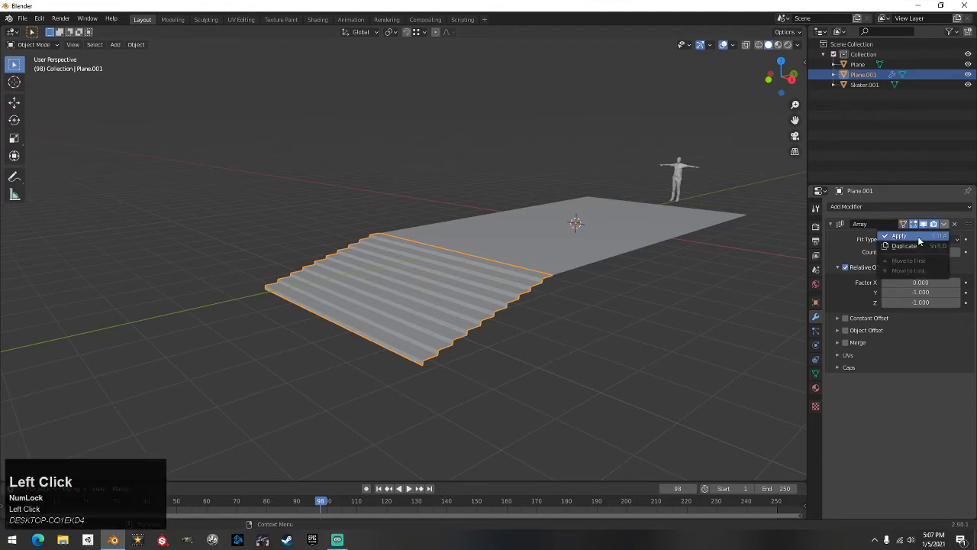
pyautogui.click(920, 236)
# Try extruding a flat landing from the bottom step's front edge along Y, then undo it
pyautogui.press('Tab')
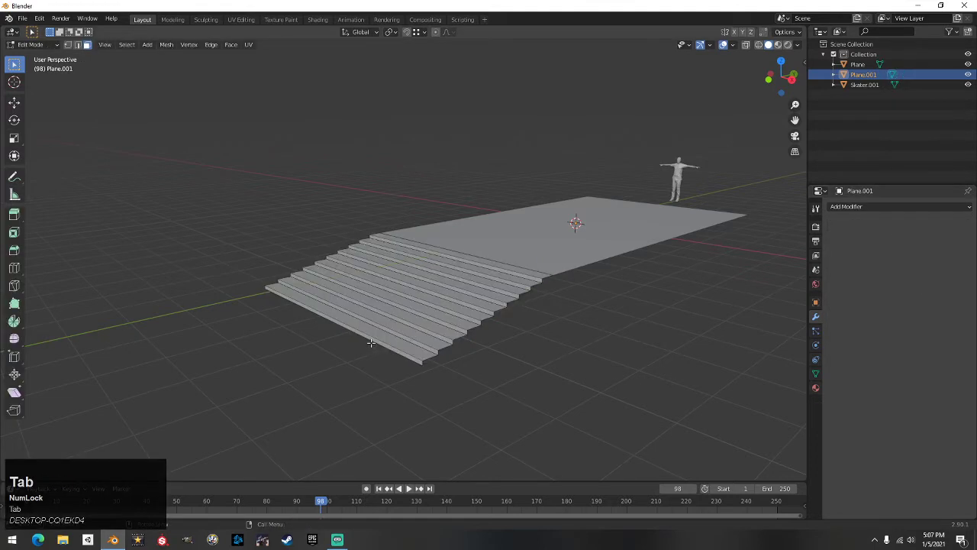
pyautogui.click(374, 344)
pyautogui.click(77, 44)
pyautogui.click(346, 329)
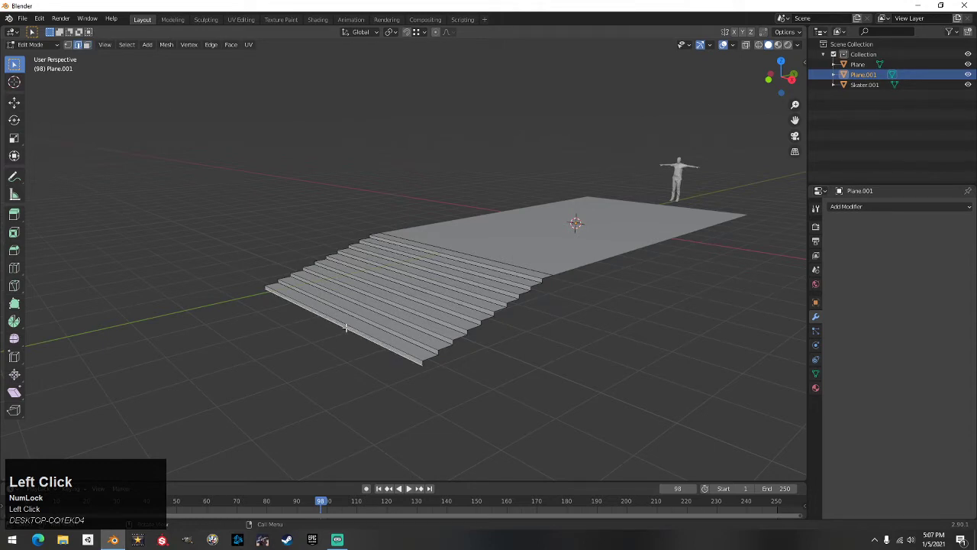
pyautogui.press('e')
pyautogui.press('y')
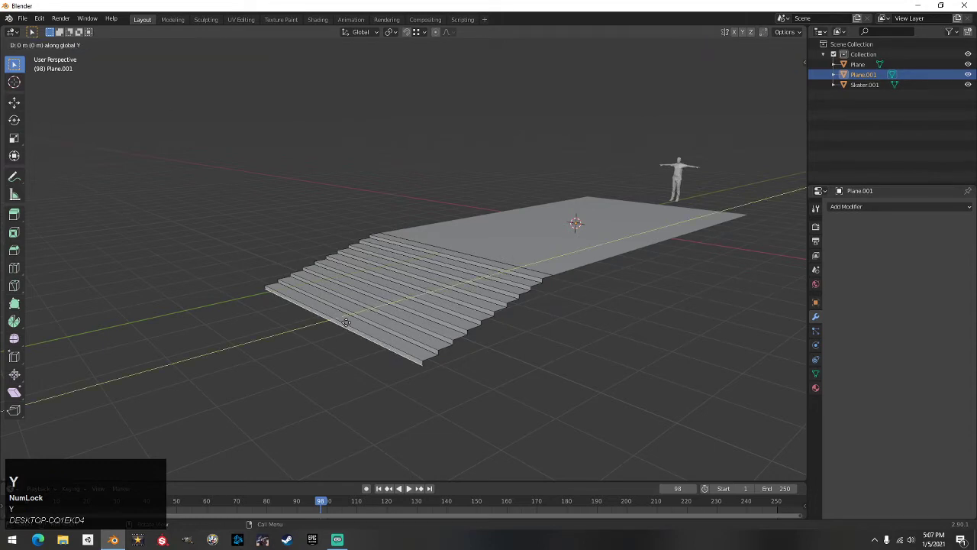
pyautogui.click(199, 379)
pyautogui.press('Tab')
pyautogui.moveTo(229, 374); pyautogui.dragTo(515, 320, button='middle')
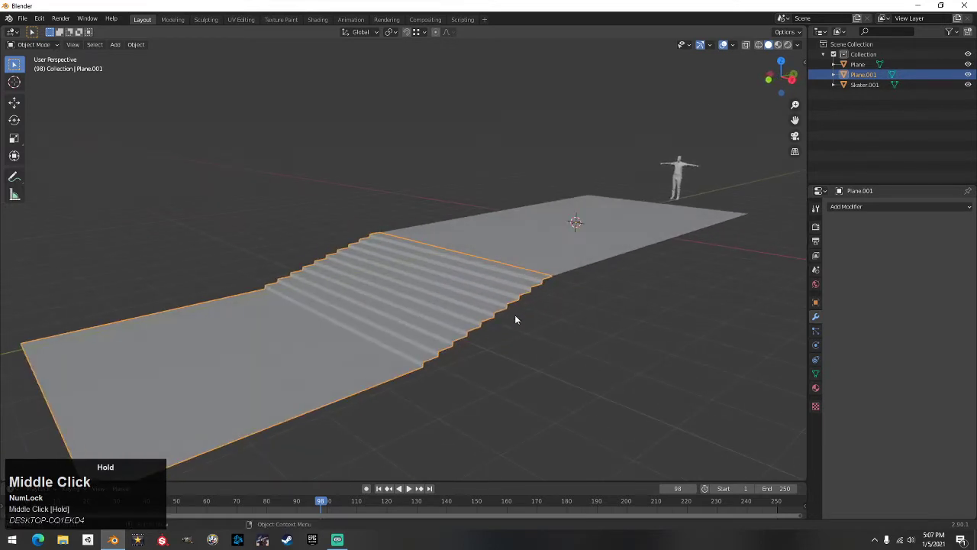
pyautogui.hotkey('ctrl', 'z')
pyautogui.hotkey('ctrl', 'z')
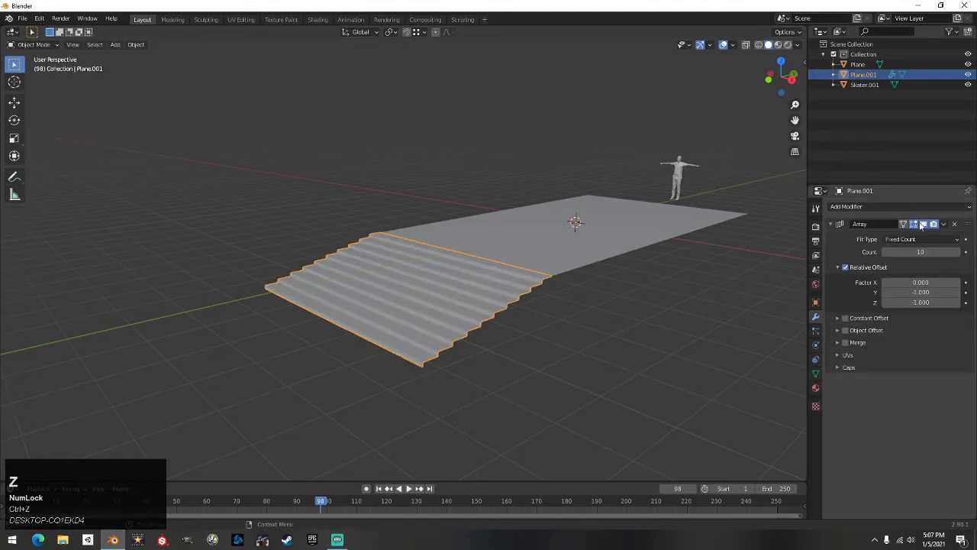
# Lower the middle staircase's Array count from 10 to 9
pyautogui.click(950, 226)
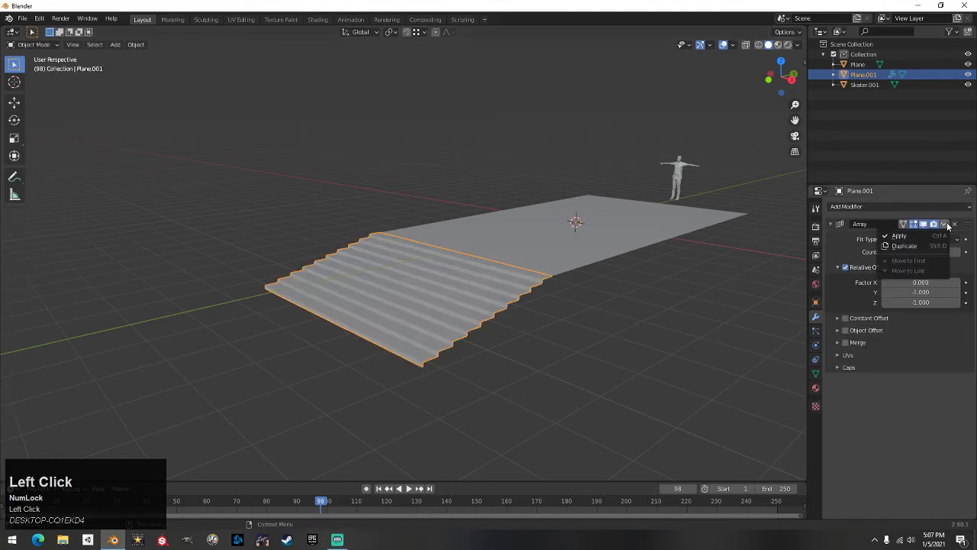
pyautogui.click(623, 355)
pyautogui.click(455, 291)
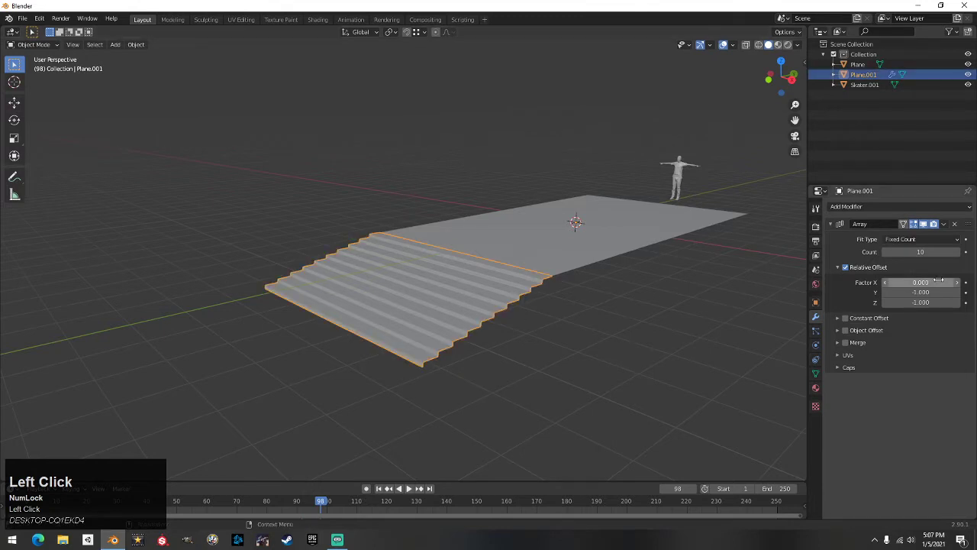
pyautogui.click(886, 253)
# Drop the Array count to 8, then duplicate the stairs as Plane.002 offset along Y
pyautogui.click(887, 252)
pyautogui.moveTo(638, 286)
pyautogui.mouseDown(button='middle')
pyautogui.moveTo(606, 283)
pyautogui.moveTo(620, 287)
pyautogui.mouseUp(button='middle')
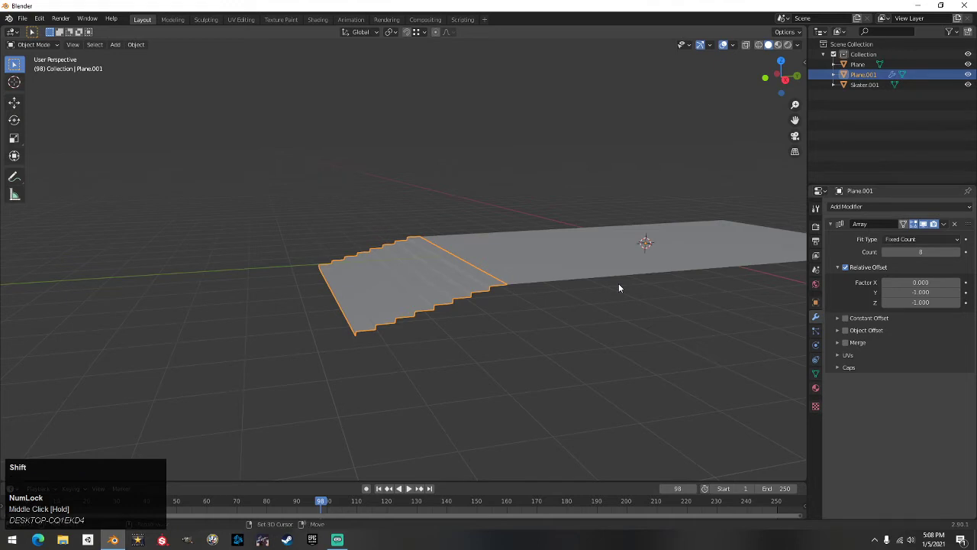
pyautogui.hotkey('shift', 'd')
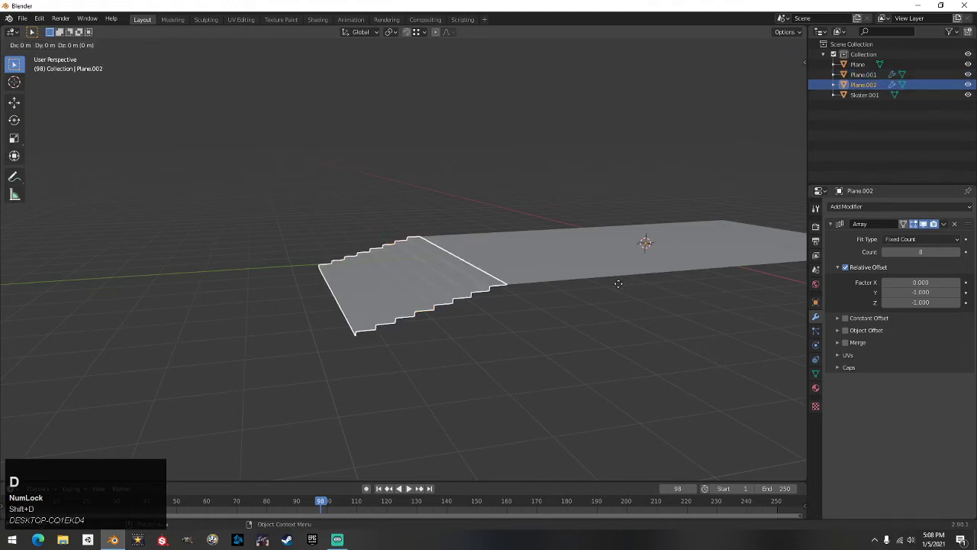
pyautogui.press('y')
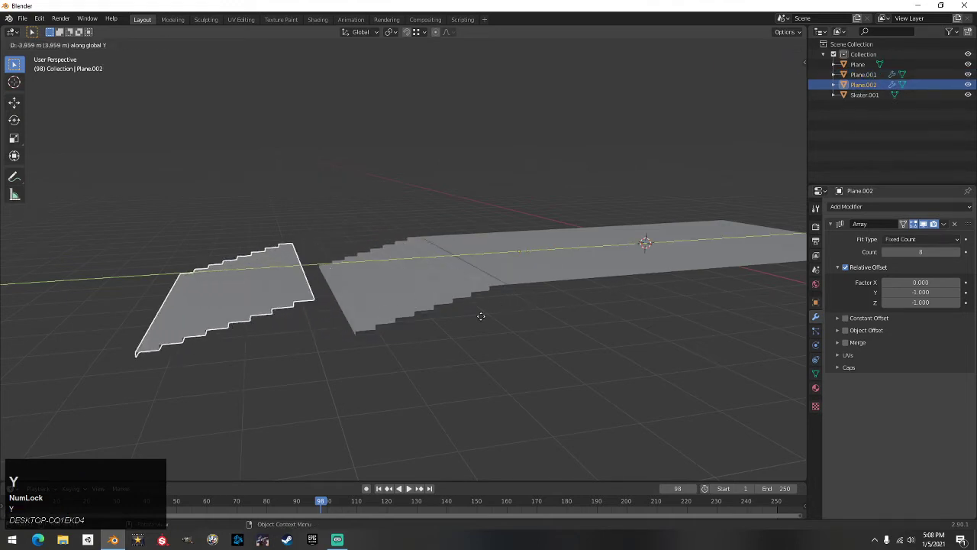
pyautogui.click(474, 360)
pyautogui.moveTo(467, 358); pyautogui.dragTo(482, 240, button='middle')
pyautogui.click(506, 288)
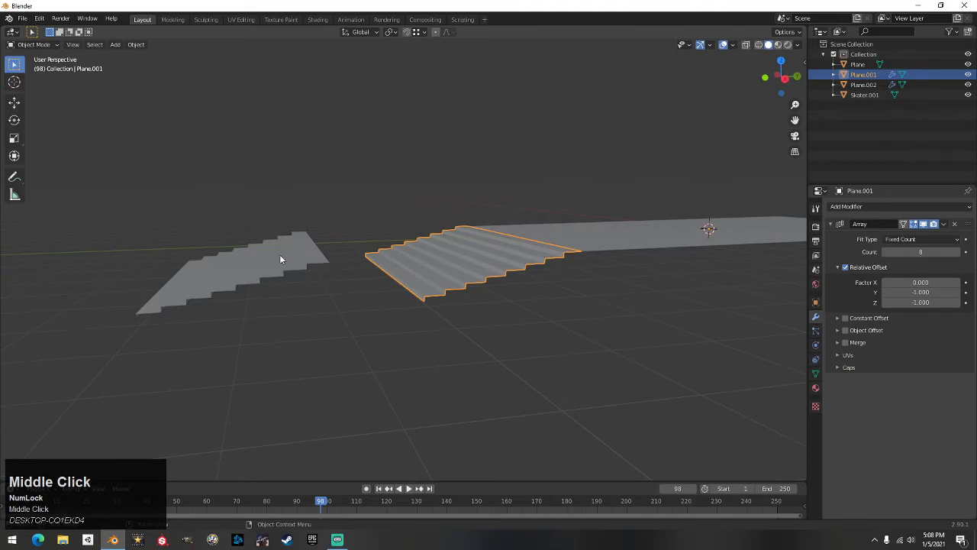
# Reduce Plane.001's Array count to 6 steps
pyautogui.click(499, 262)
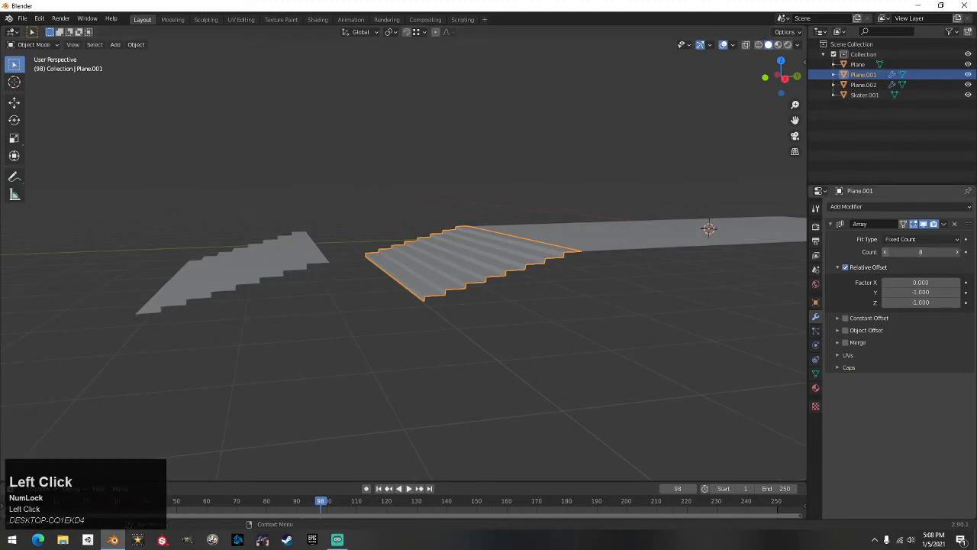
pyautogui.click(887, 254)
pyautogui.click(887, 255)
pyautogui.click(888, 254)
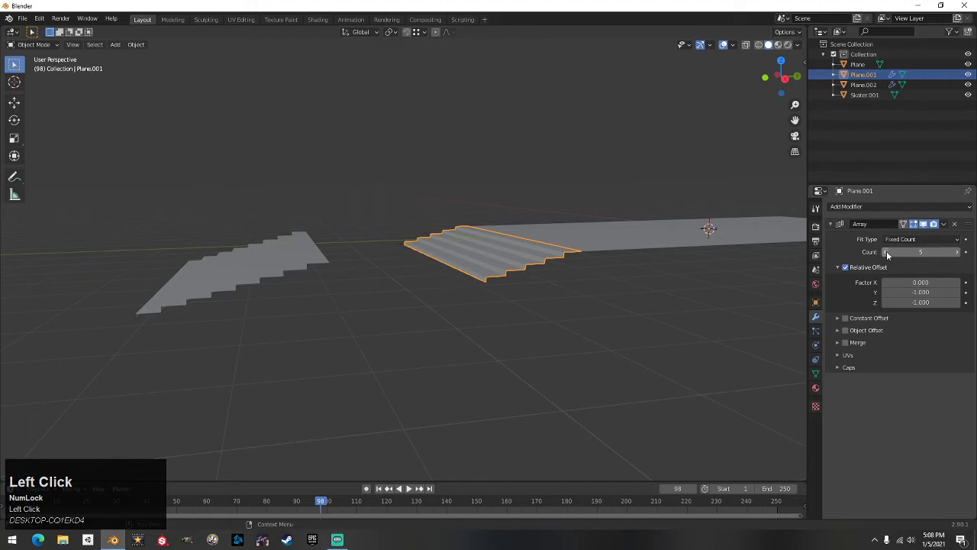
pyautogui.moveTo(450, 280); pyautogui.dragTo(456, 290, button='middle')
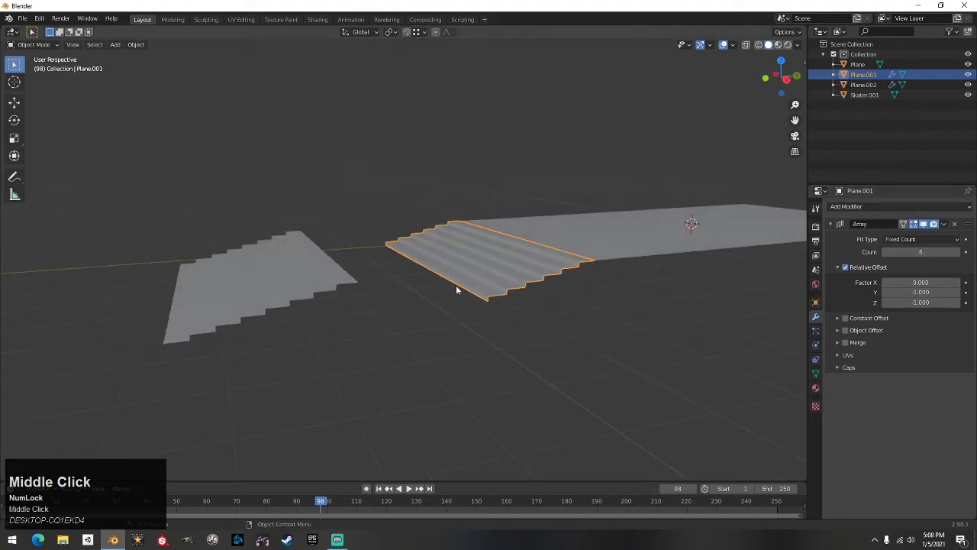
# Raise the duplicate Plane.002's Array count to 10 steps
pyautogui.click(288, 263)
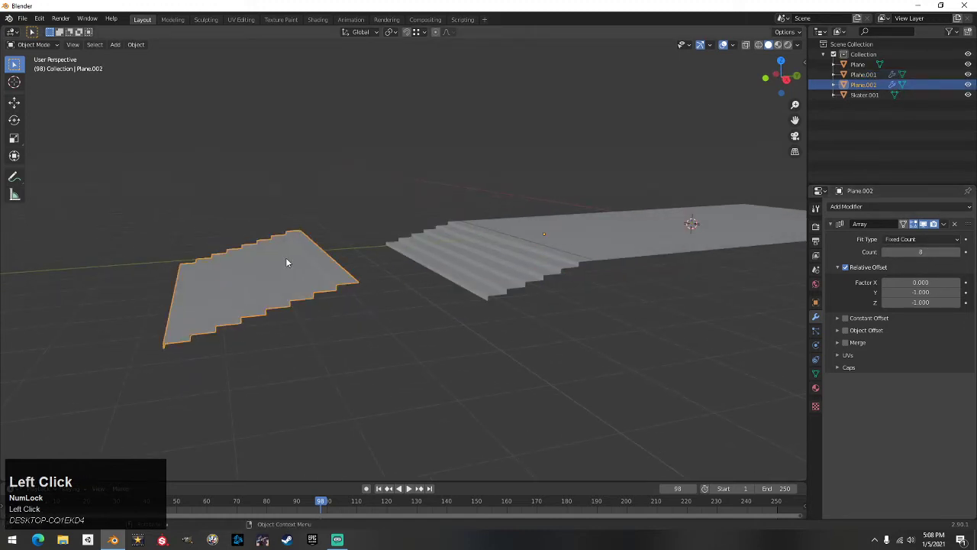
pyautogui.click(957, 252)
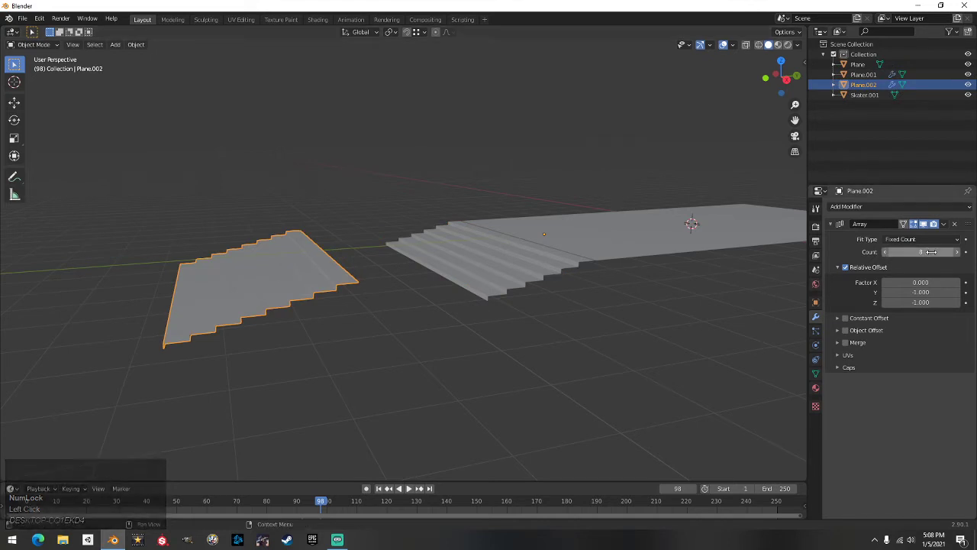
pyautogui.click(957, 252)
pyautogui.moveTo(501, 234); pyautogui.dragTo(354, 241, button='middle')
pyautogui.moveTo(352, 201); pyautogui.dragTo(410, 157, button='middle')
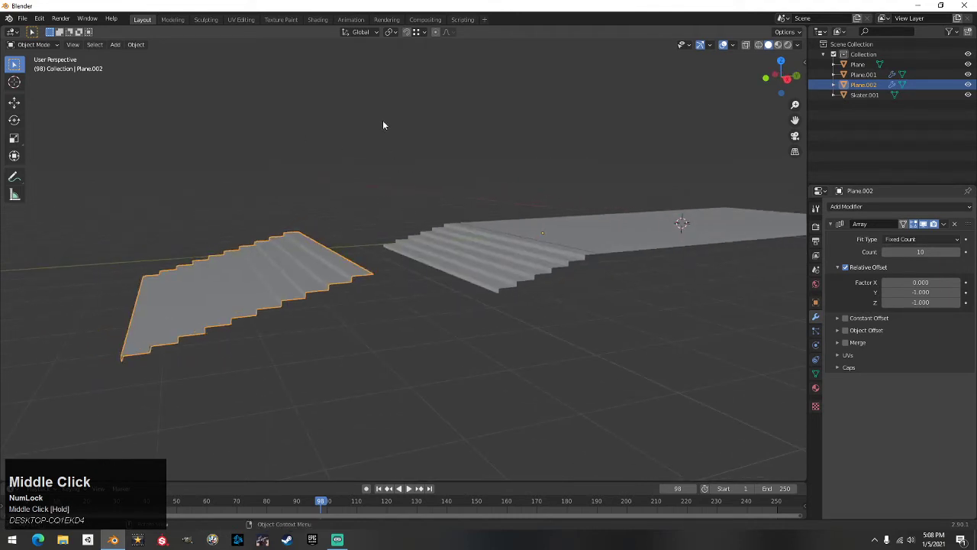
# Check the Snapping popover options without changing them
pyautogui.click(424, 34)
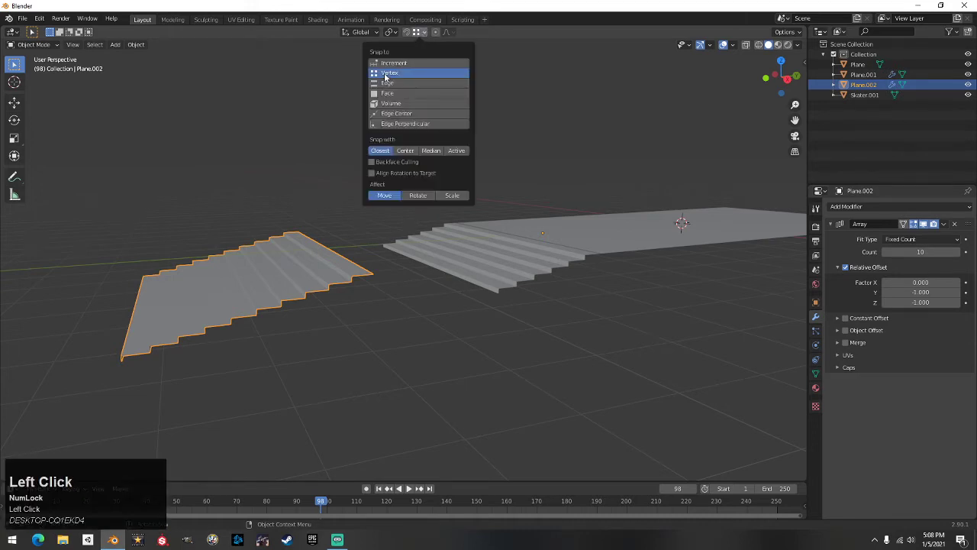
pyautogui.rightClick(532, 145)
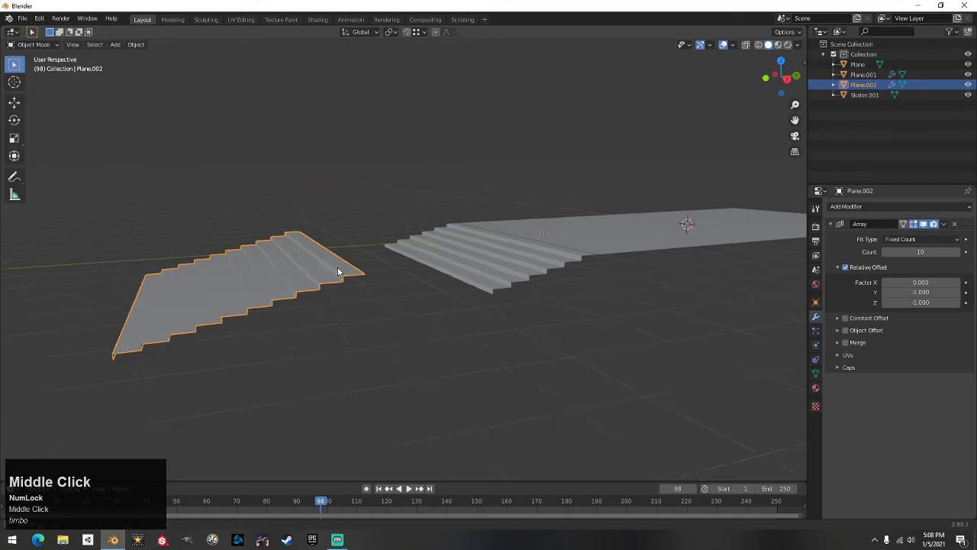
pyautogui.moveTo(343, 270); pyautogui.dragTo(316, 279, button='middle')
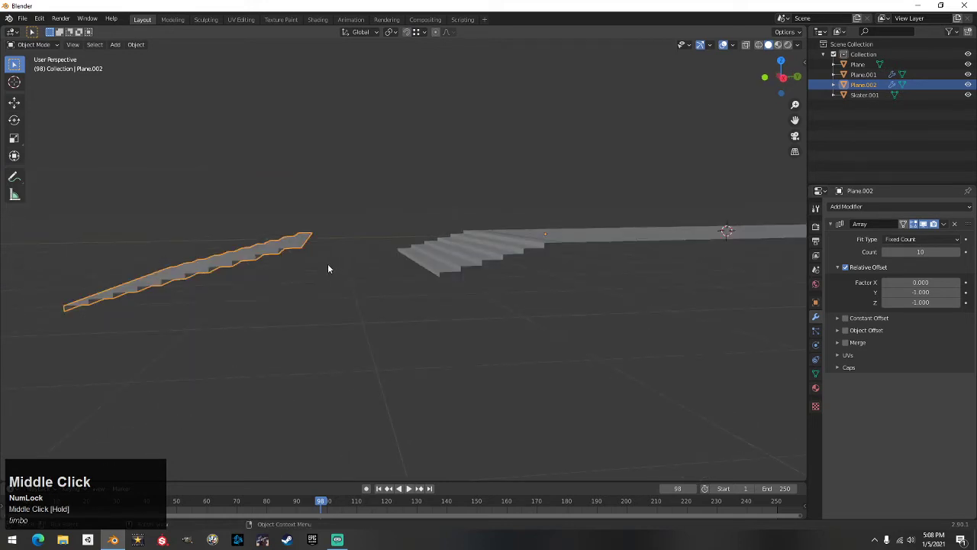
pyautogui.press('g')
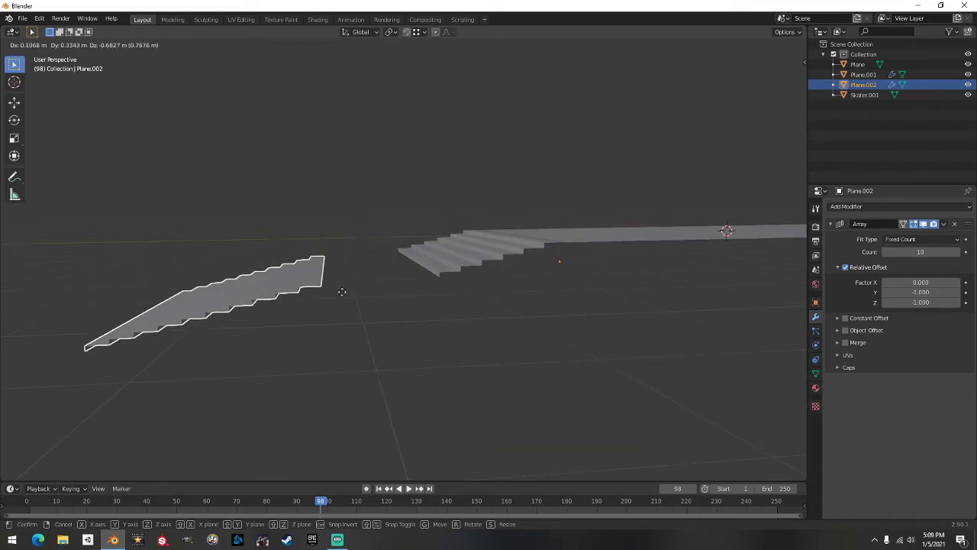
pyautogui.press('ctrl')
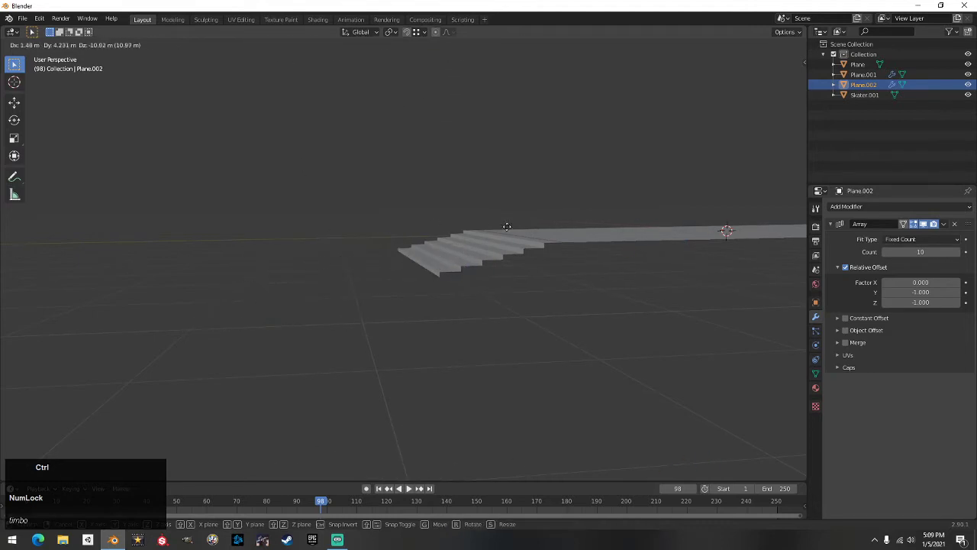
pyautogui.rightClick(382, 251)
pyautogui.moveTo(382, 251); pyautogui.dragTo(454, 274, button='middle')
pyautogui.click(447, 275)
pyautogui.press('Tab')
pyautogui.press('Tab')
# Apply the middle staircase's six-step Array modifier as real geometry
pyautogui.click(452, 276)
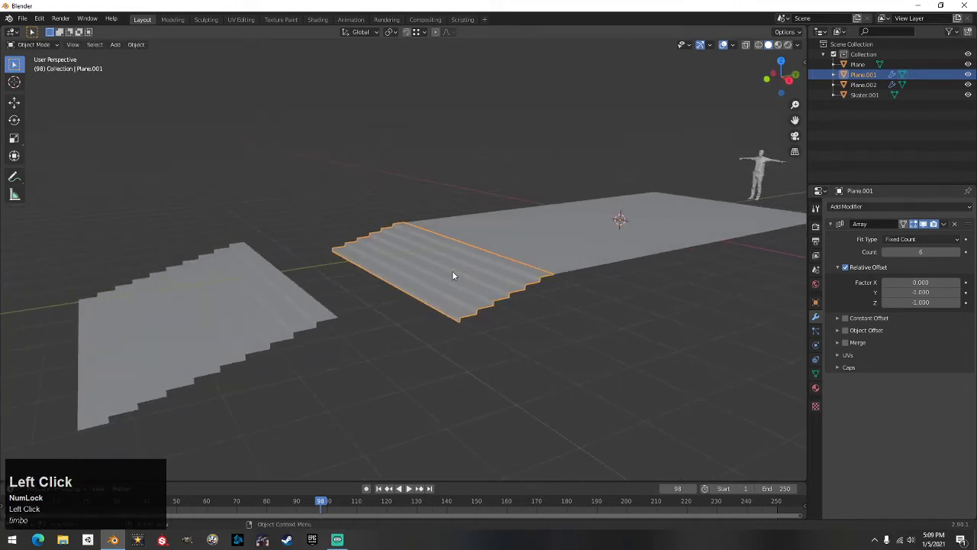
pyautogui.click(945, 224)
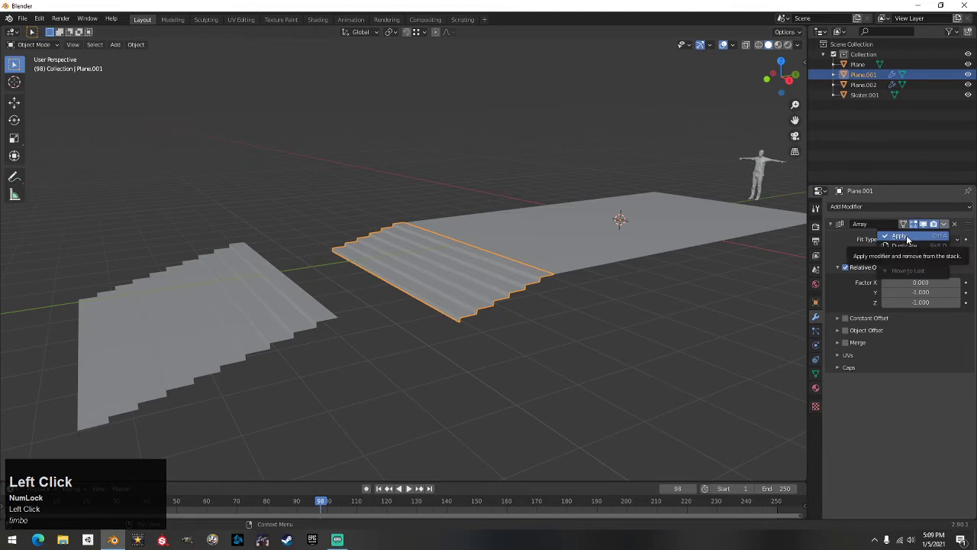
pyautogui.click(901, 237)
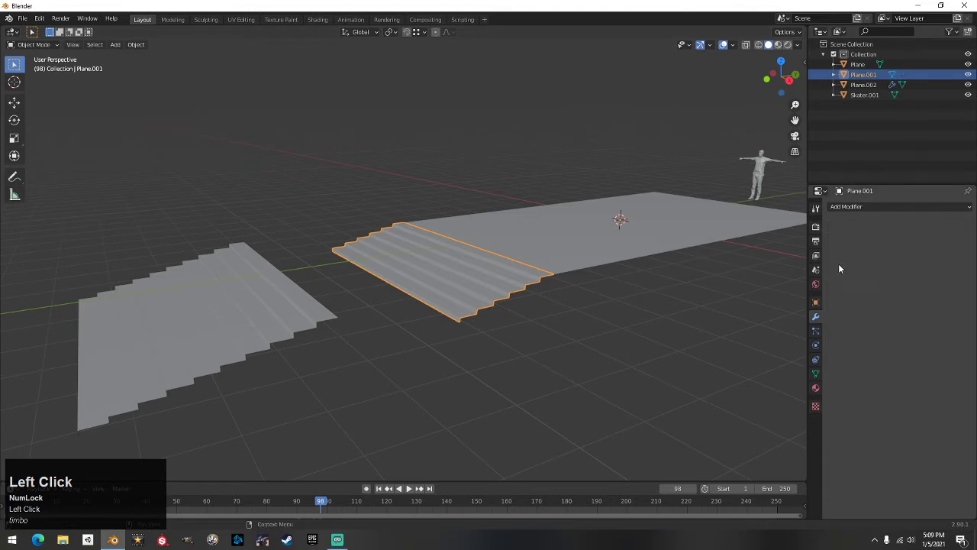
pyautogui.moveTo(522, 320); pyautogui.dragTo(486, 262, button='middle')
# Enter Edit Mode on the staircase and select all of its mesh
pyautogui.press('Tab')
pyautogui.scroll(3, 482, 294)
pyautogui.press('a')
pyautogui.press('capslock')
pyautogui.press('Tab')
pyautogui.scroll(-2, 474, 258)
pyautogui.press('Tab')
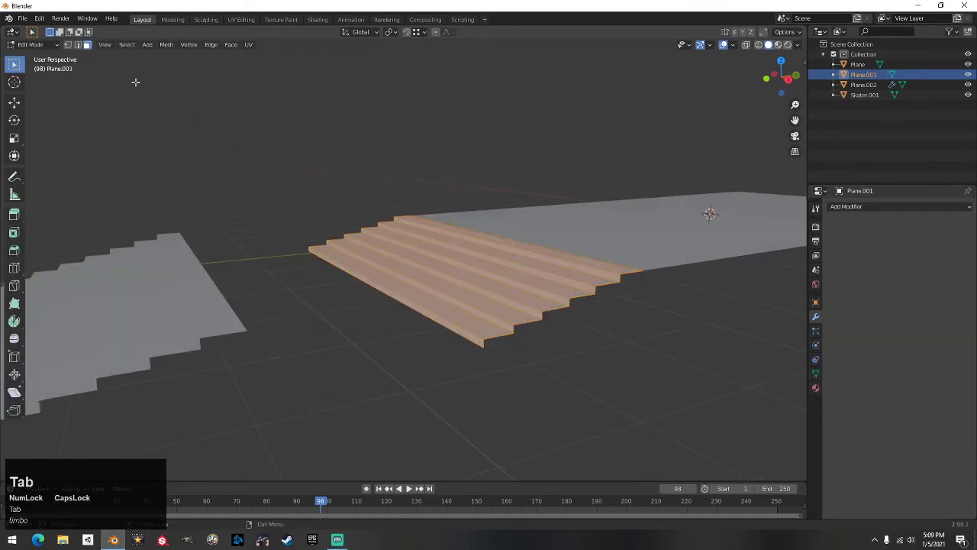
# Extrude the lowest step's bottom edge along Y into a flat landing
pyautogui.click(78, 45)
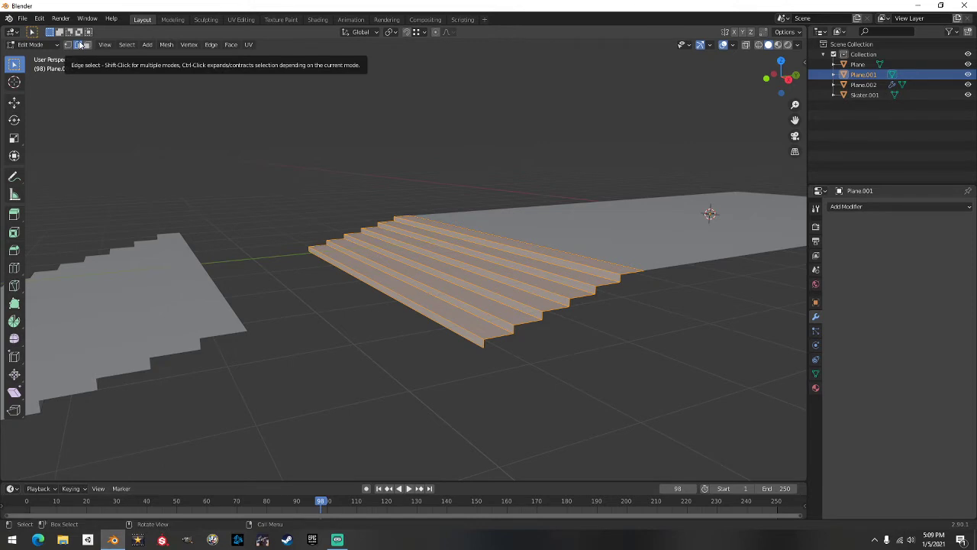
pyautogui.click(442, 326)
pyautogui.moveTo(442, 326); pyautogui.dragTo(432, 323, button='middle')
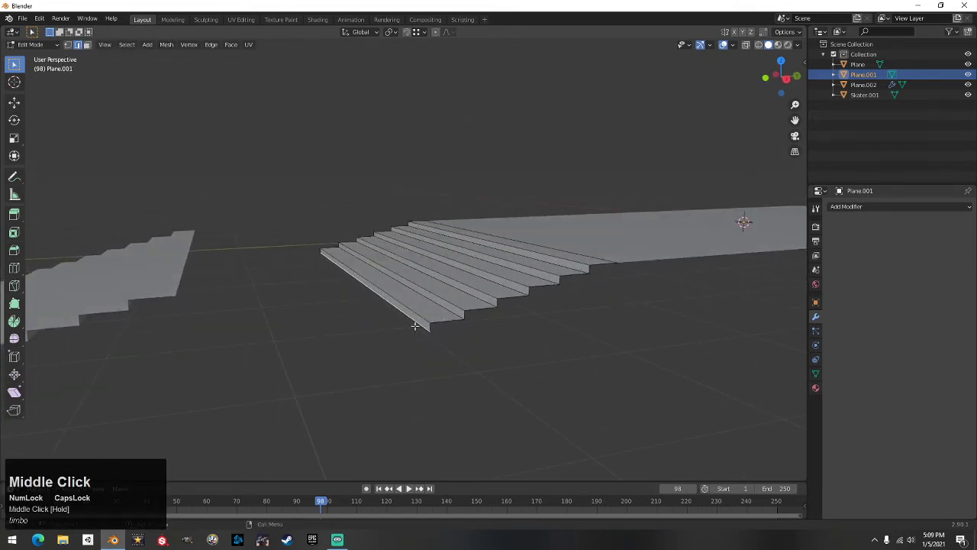
pyautogui.press('e')
pyautogui.press('y')
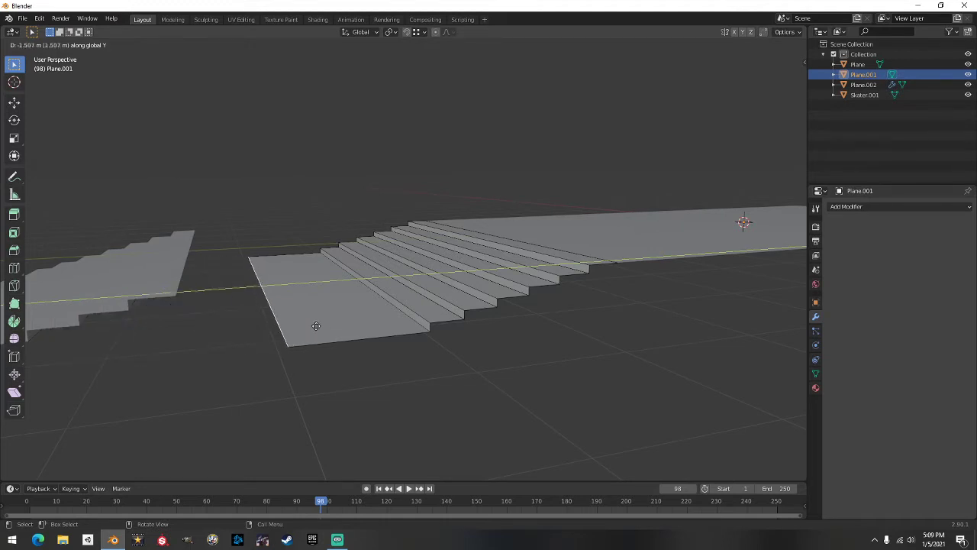
pyautogui.click(311, 327)
pyautogui.moveTo(312, 327); pyautogui.dragTo(267, 374, button='middle')
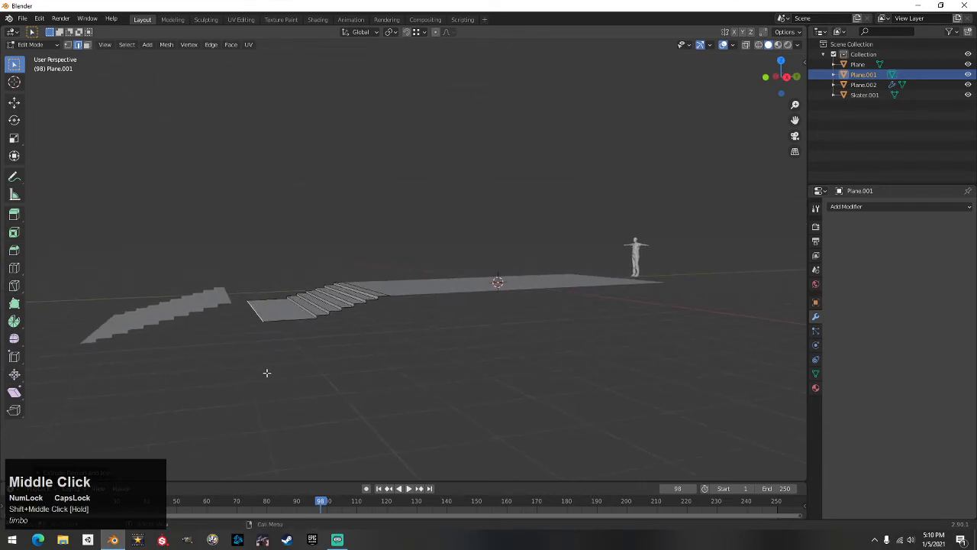
# Slide the landing's outer edge along Y to adjust its length, then return to Object Mode
pyautogui.press('g')
pyautogui.press('y')
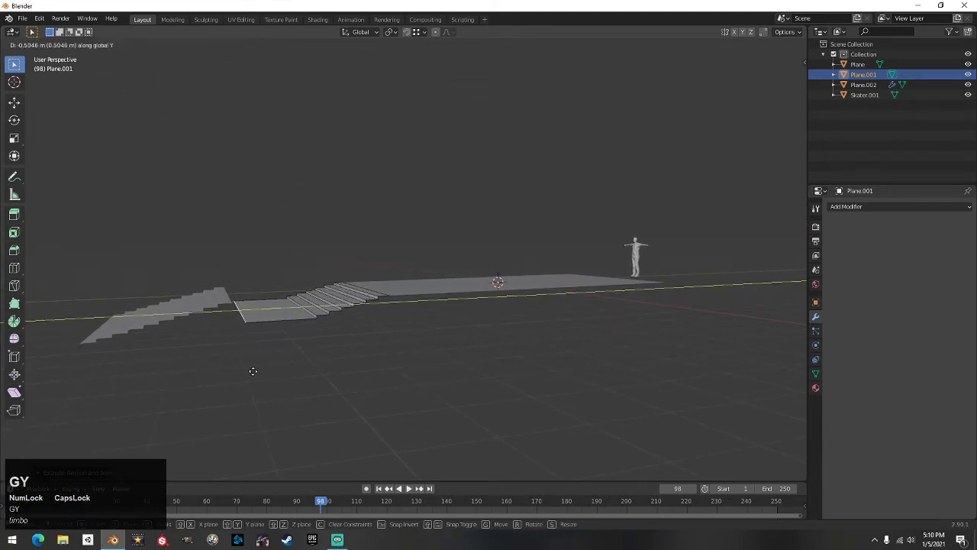
pyautogui.click(256, 369)
pyautogui.moveTo(303, 348); pyautogui.dragTo(367, 362, button='middle')
pyautogui.press('Tab')
pyautogui.scroll(3, 350, 363)
pyautogui.scroll(-3, 355, 361)
pyautogui.click(336, 348)
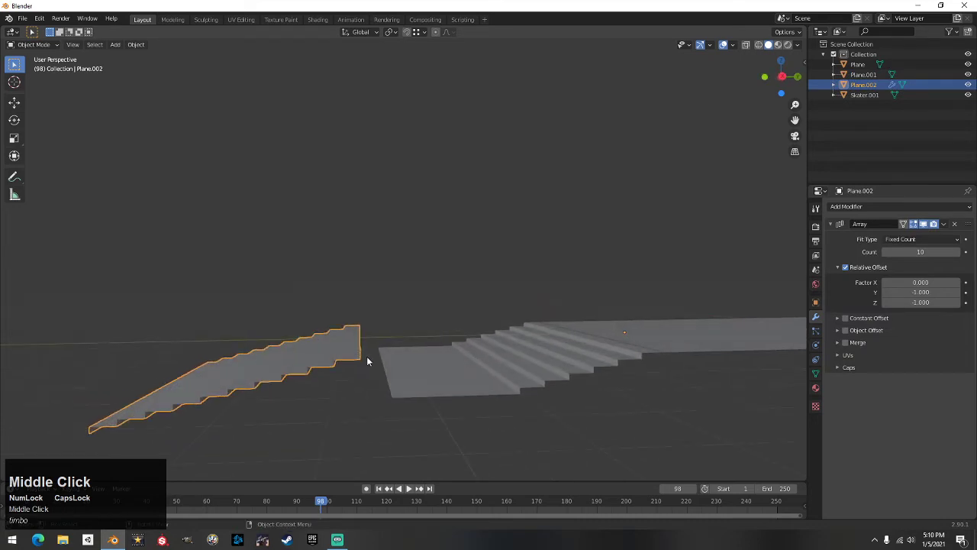
# Move Plane.002 against the landing, snapping it to the other stairs' edge
pyautogui.press('g')
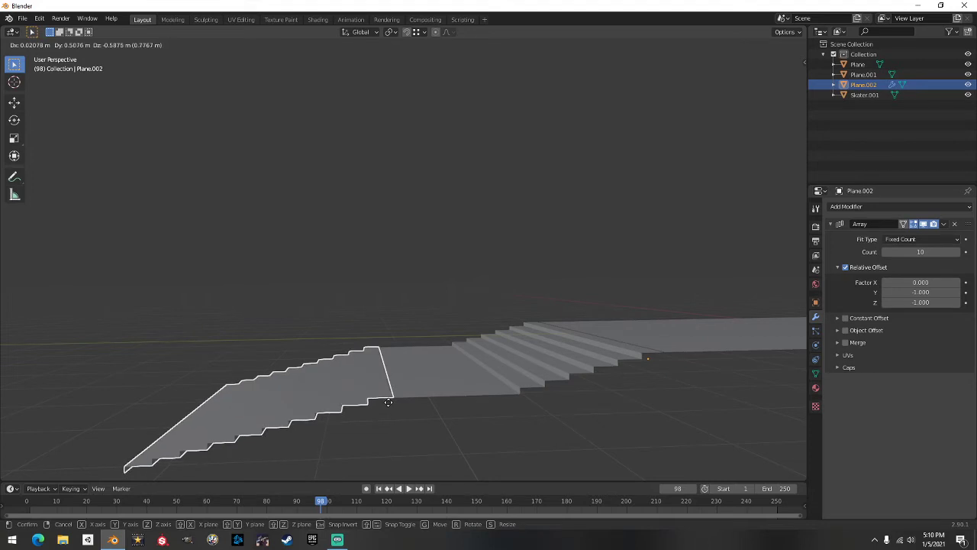
pyautogui.click(388, 402)
pyautogui.moveTo(388, 399)
pyautogui.mouseDown(button='middle')
pyautogui.moveTo(363, 382)
pyautogui.moveTo(435, 371)
pyautogui.moveTo(491, 412)
pyautogui.moveTo(548, 425)
pyautogui.moveTo(622, 380)
pyautogui.moveTo(611, 352)
pyautogui.moveTo(444, 324)
pyautogui.moveTo(407, 376)
pyautogui.moveTo(423, 398)
pyautogui.moveTo(407, 401)
pyautogui.moveTo(386, 385)
pyautogui.mouseUp(button='middle')
pyautogui.scroll(-3, 416, 395)
pyautogui.scroll(5, 406, 395)
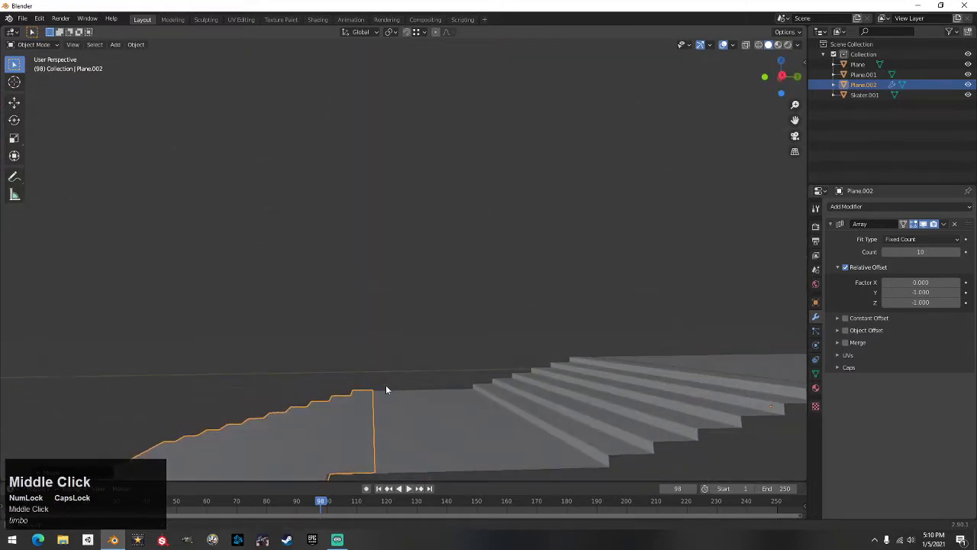
pyautogui.scroll(-2, 387, 393)
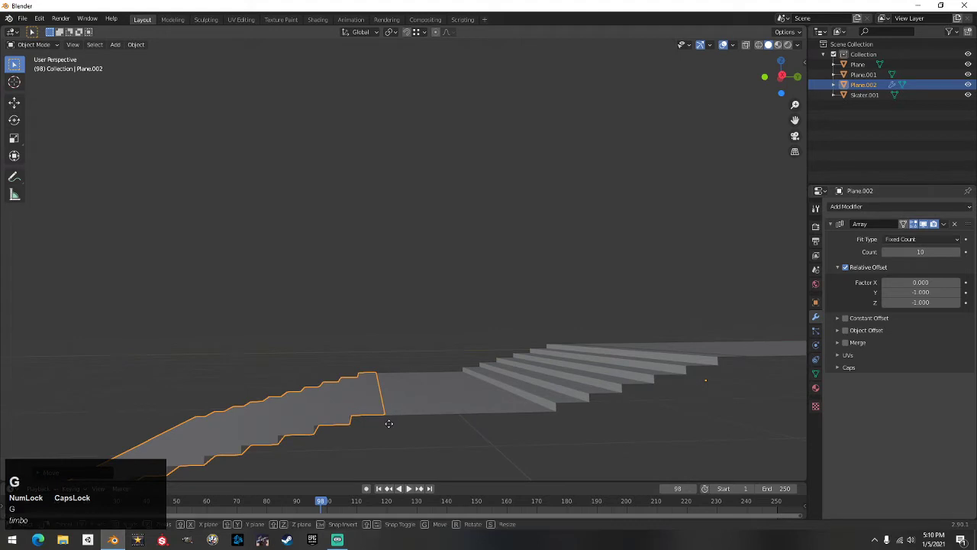
pyautogui.press('g')
pyautogui.press('ctrl')
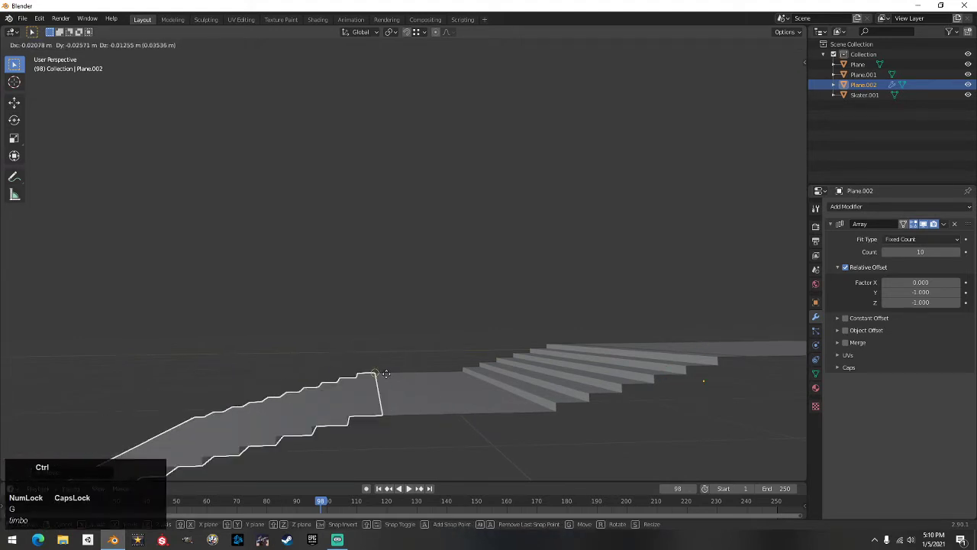
pyautogui.keyDown('ctrl'); pyautogui.click(391, 411); pyautogui.keyUp('ctrl')
pyautogui.moveTo(391, 410); pyautogui.dragTo(388, 404, button='middle')
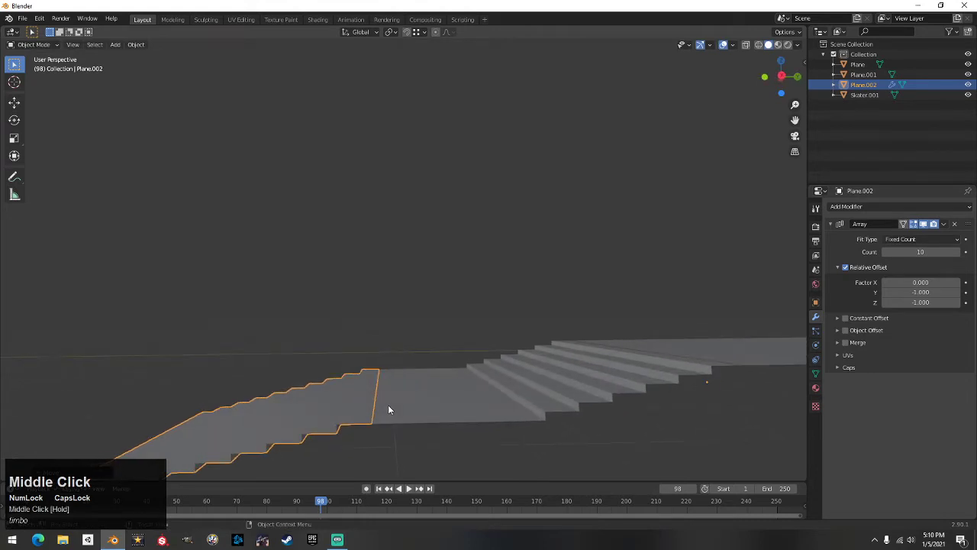
# Adjust Plane.002 along Z until its top step meets the landing height
pyautogui.press('g')
pyautogui.press('z')
pyautogui.click(404, 384)
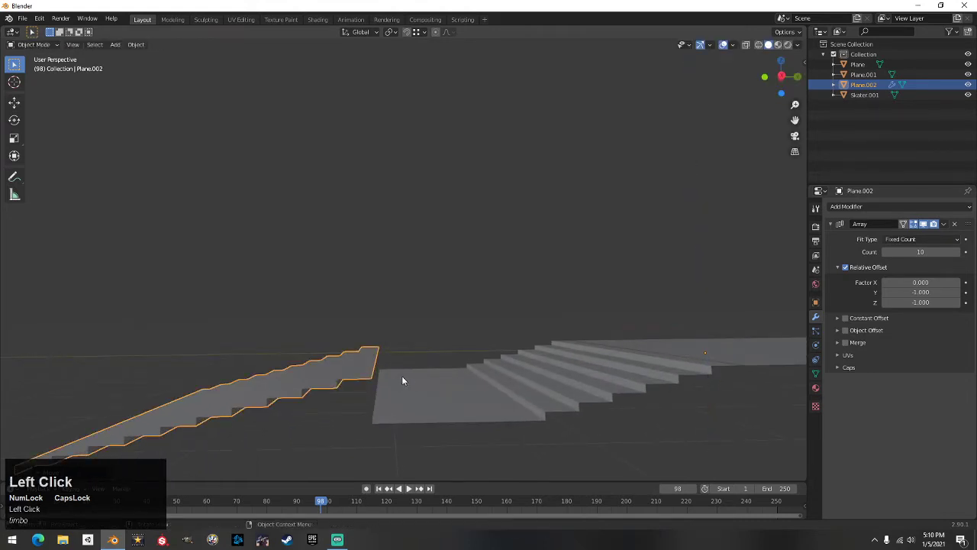
pyautogui.press('g')
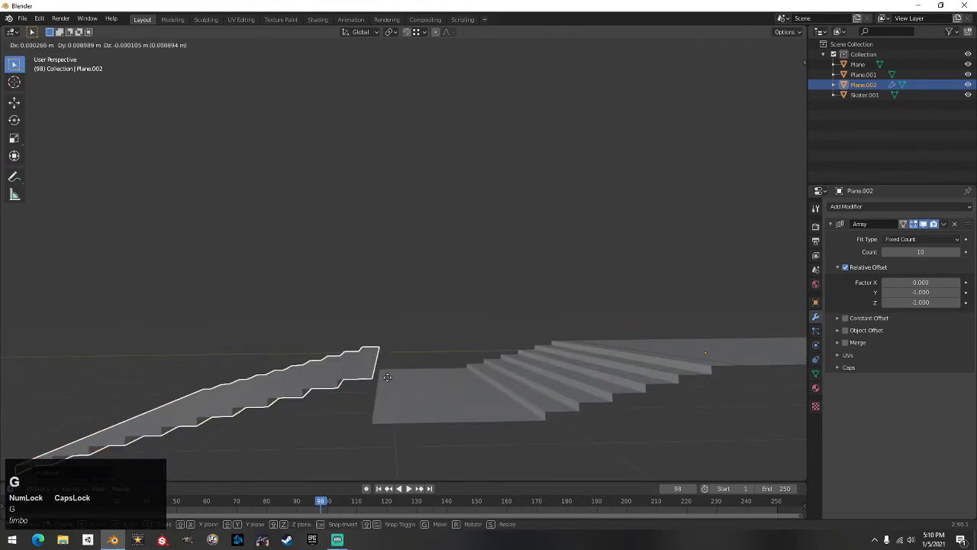
pyautogui.press('z')
pyautogui.press('ctrl')
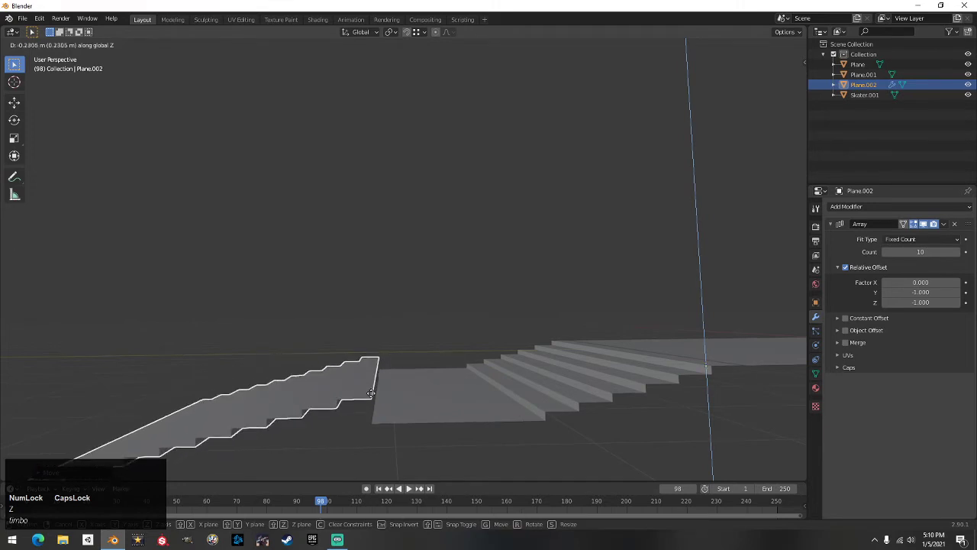
pyautogui.press('z')
pyautogui.press('z')
pyautogui.press('z')
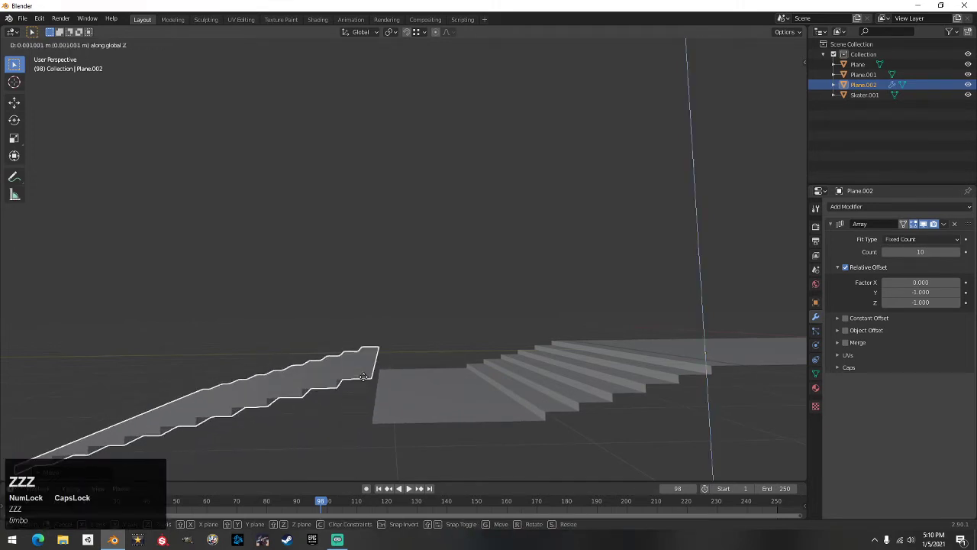
pyautogui.click(372, 433)
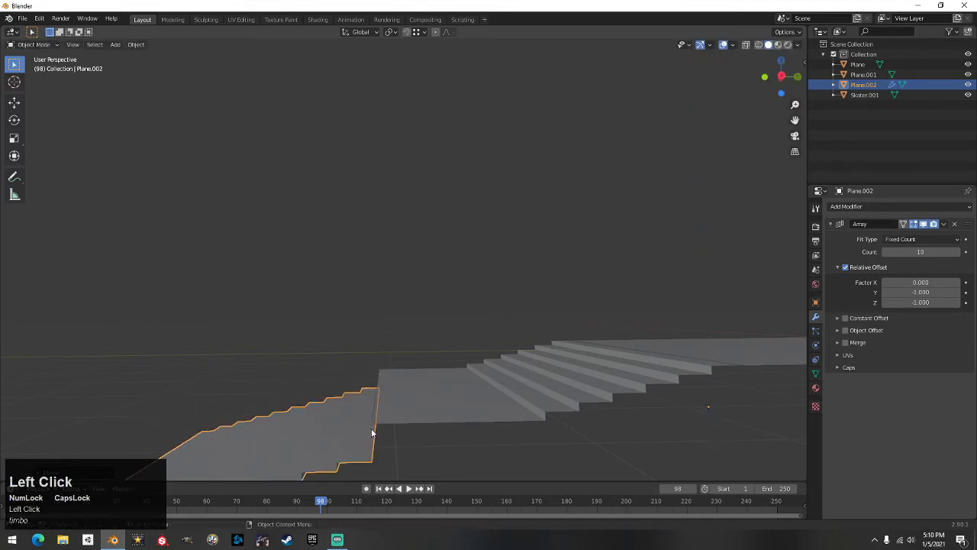
pyautogui.press('g')
pyautogui.press('x')
pyautogui.press('z')
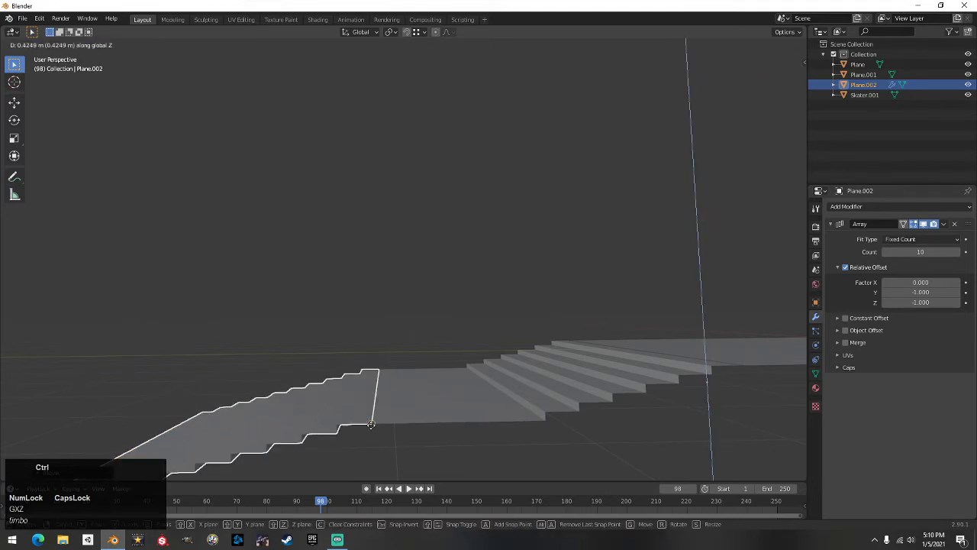
pyautogui.keyDown('ctrl'); pyautogui.click(371, 426); pyautogui.keyUp('ctrl')
# Inspect the two-flight staircase from several angles, then reselect Plane.002
pyautogui.moveTo(372, 420); pyautogui.dragTo(456, 328, button='middle')
pyautogui.scroll(-3, 388, 354)
pyautogui.click(508, 408)
pyautogui.scroll(2, 486, 395)
pyautogui.scroll(-3, 486, 394)
pyautogui.scroll(2, 467, 391)
pyautogui.scroll(-1, 469, 336)
pyautogui.scroll(1, 465, 331)
pyautogui.click(399, 320)
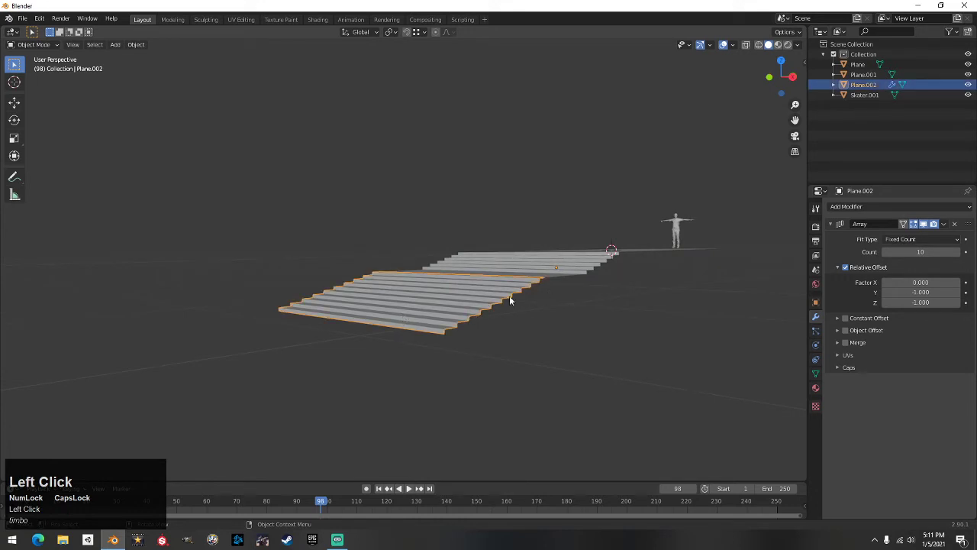
# Apply Plane.002's Array modifier, then reselect the lower stairs and enter Edit Mode
pyautogui.click(944, 223)
pyautogui.click(912, 240)
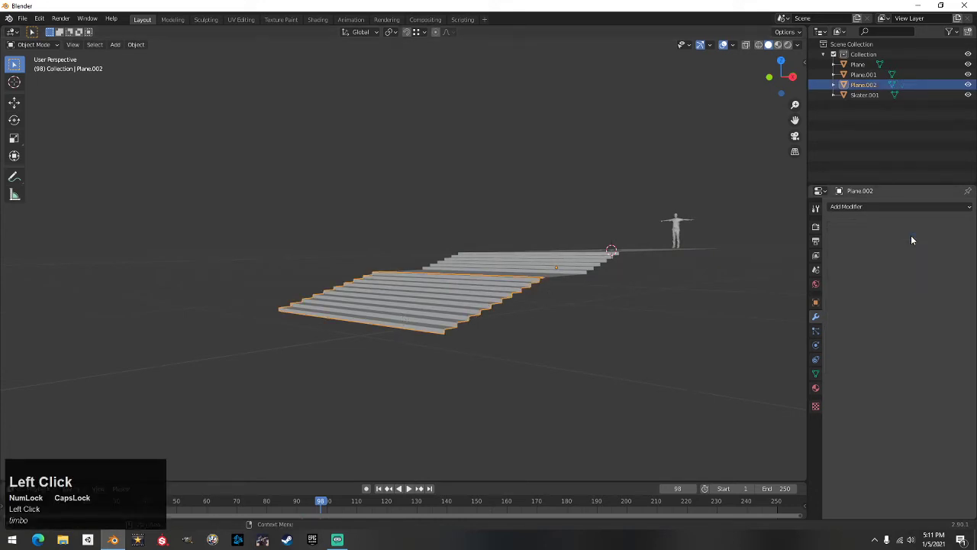
pyautogui.click(611, 319)
pyautogui.moveTo(611, 319); pyautogui.dragTo(416, 324, button='middle')
pyautogui.click(414, 324)
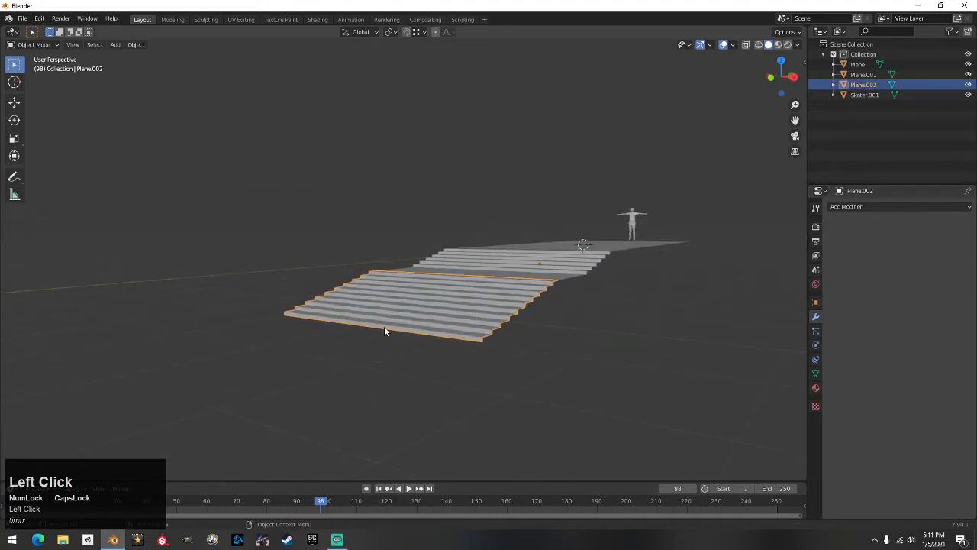
pyautogui.press('Tab')
pyautogui.click(405, 330)
# Extrude the lower stairs' bottom end along Y into a long flat run-out
pyautogui.moveTo(410, 330); pyautogui.dragTo(375, 347, button='middle')
pyautogui.press('e')
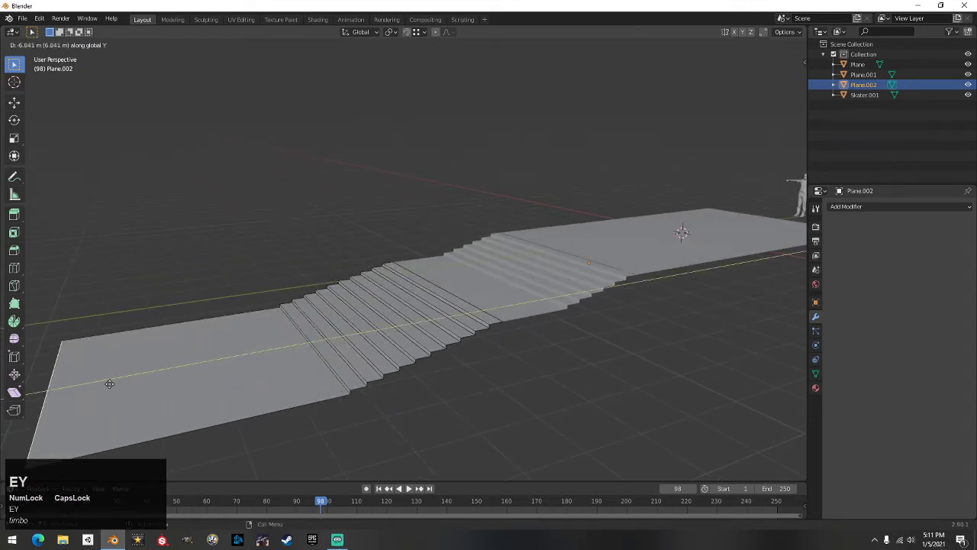
pyautogui.click(82, 384)
pyautogui.press('Tab')
# Select the lower stairs with Plane.001, then narrow the selection to the lower stairs only
pyautogui.moveTo(603, 409)
pyautogui.mouseDown(button='middle')
pyautogui.moveTo(674, 404)
pyautogui.moveTo(563, 407)
pyautogui.moveTo(702, 420)
pyautogui.moveTo(666, 406)
pyautogui.moveTo(686, 412)
pyautogui.moveTo(688, 429)
pyautogui.moveTo(703, 421)
pyautogui.moveTo(600, 400)
pyautogui.mouseUp(button='middle')
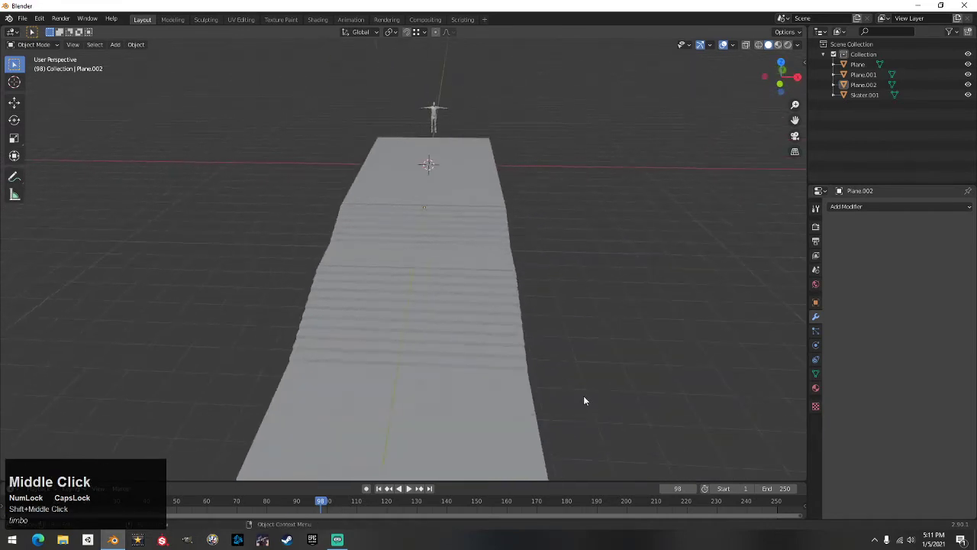
pyautogui.click(407, 413)
pyautogui.keyDown('shift'); pyautogui.click(447, 255); pyautogui.keyUp('shift')
pyautogui.moveTo(489, 269); pyautogui.dragTo(388, 272, button='middle')
pyautogui.click(318, 302)
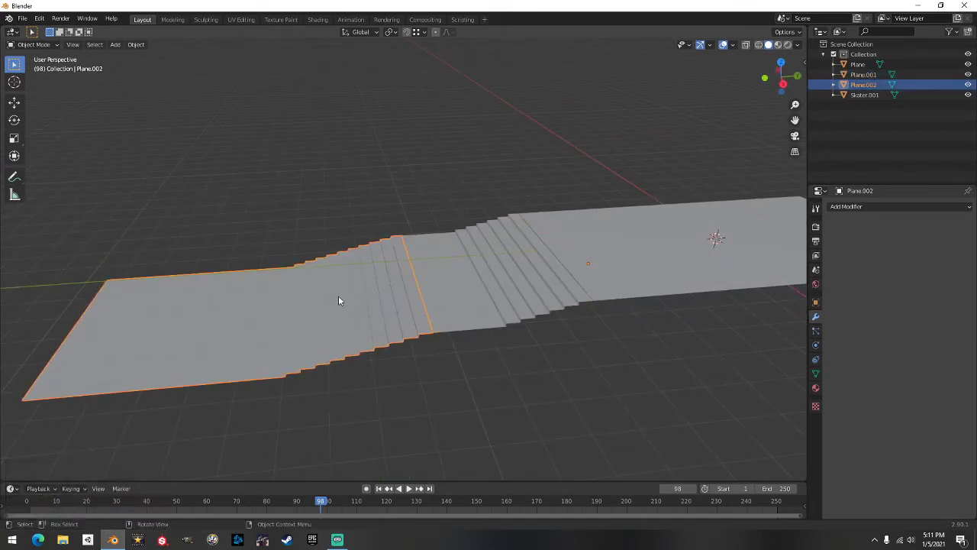
# Separate the flat bottom landing face into its own object with P > Selection
pyautogui.press('Tab')
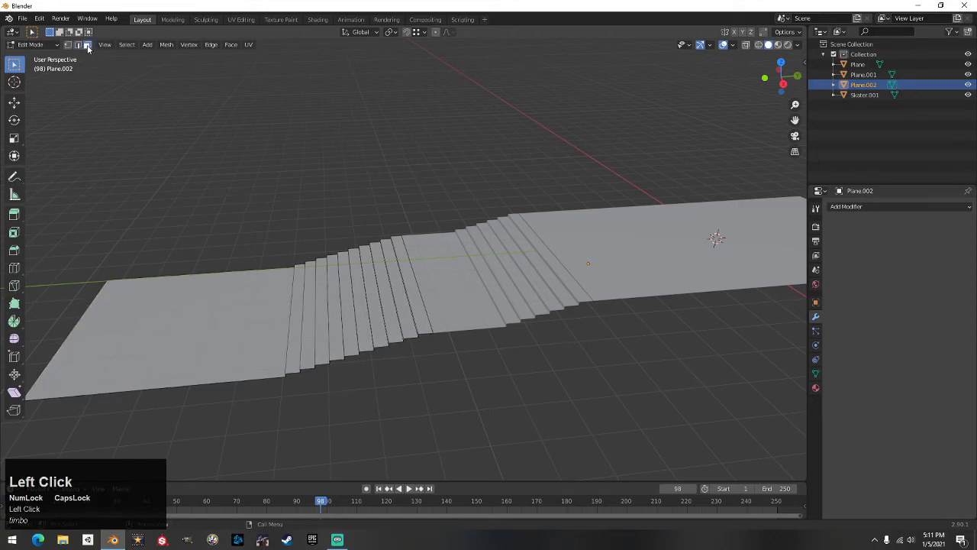
pyautogui.click(233, 305)
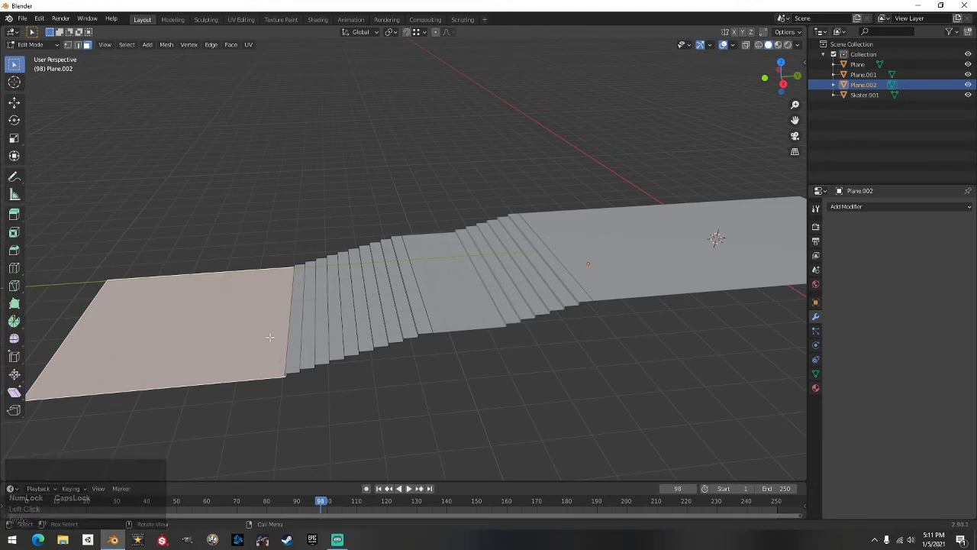
pyautogui.press('p')
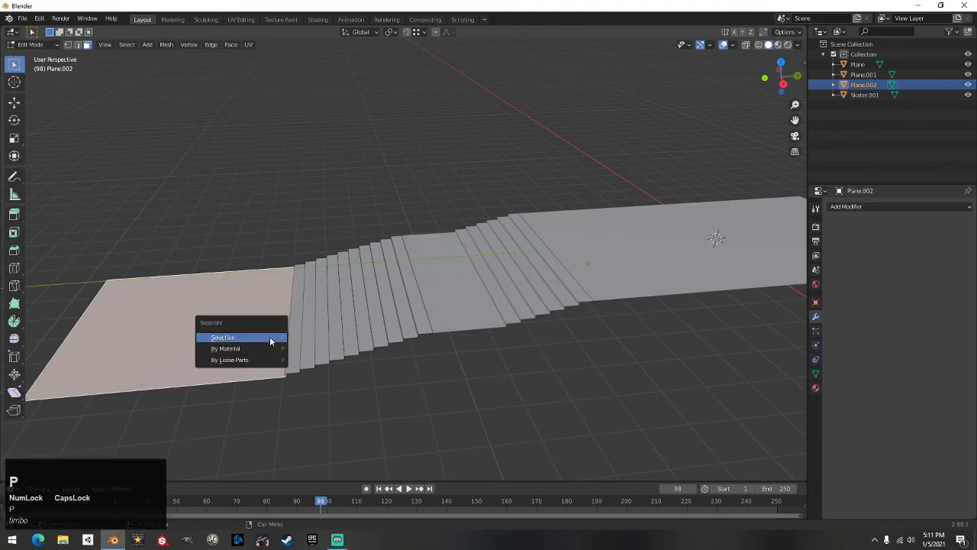
pyautogui.click(269, 338)
pyautogui.press('Tab')
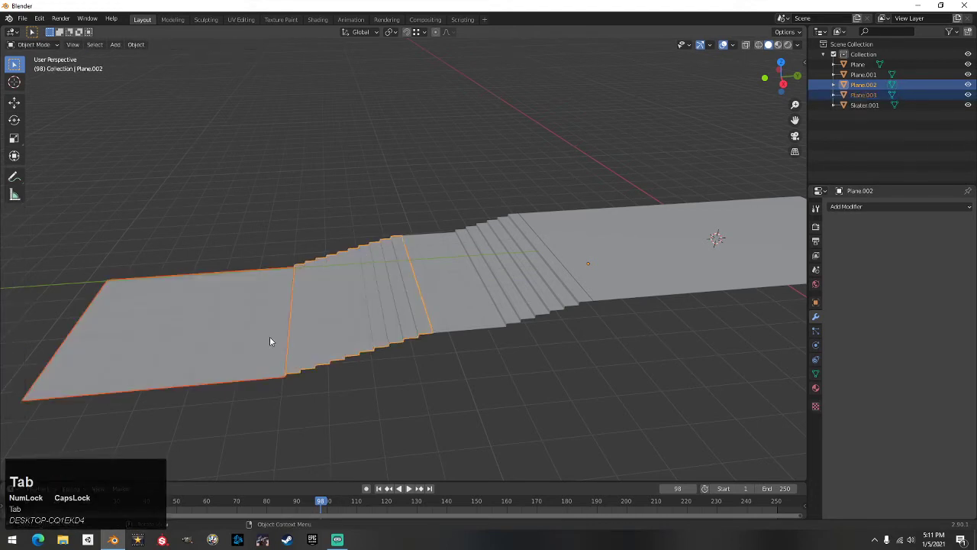
# Check the separated landing by selecting it, then select the lower stair section
pyautogui.click(309, 220)
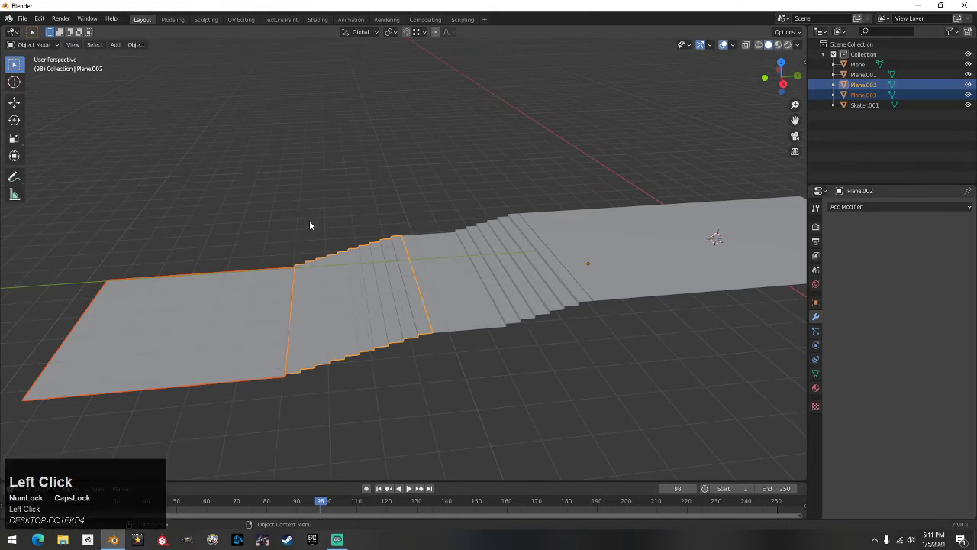
pyautogui.keyDown('shift'); pyautogui.moveTo(319, 222); pyautogui.dragTo(406, 205, button='middle'); pyautogui.keyUp('shift')
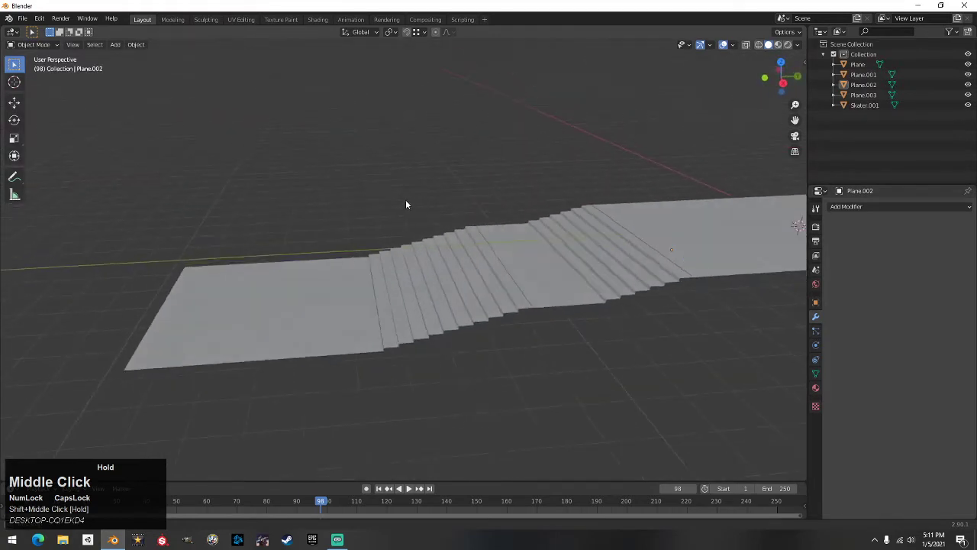
pyautogui.click(327, 307)
pyautogui.click(448, 273)
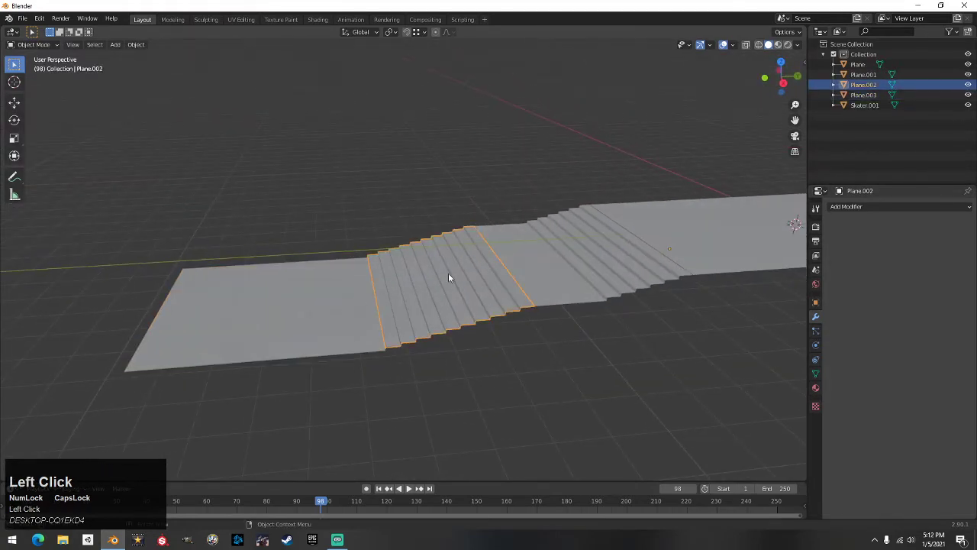
pyautogui.keyDown('shift'); pyautogui.moveTo(448, 273); pyautogui.dragTo(270, 270, button='middle'); pyautogui.keyUp('shift')
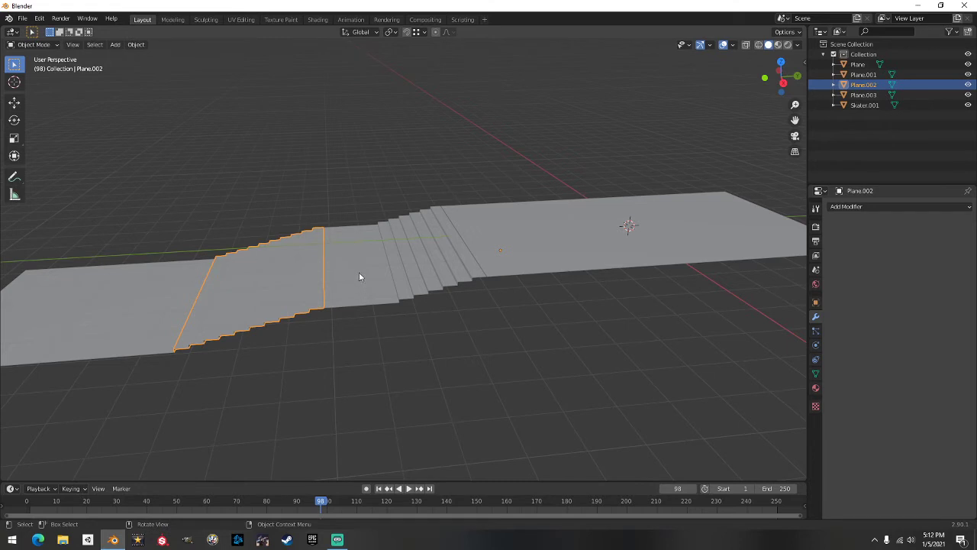
# Select the lower and upper stair sections and join them with Ctrl+J
pyautogui.moveTo(598, 313); pyautogui.dragTo(553, 293, button='middle')
pyautogui.scroll(2, 573, 287)
pyautogui.scroll(-4, 495, 293)
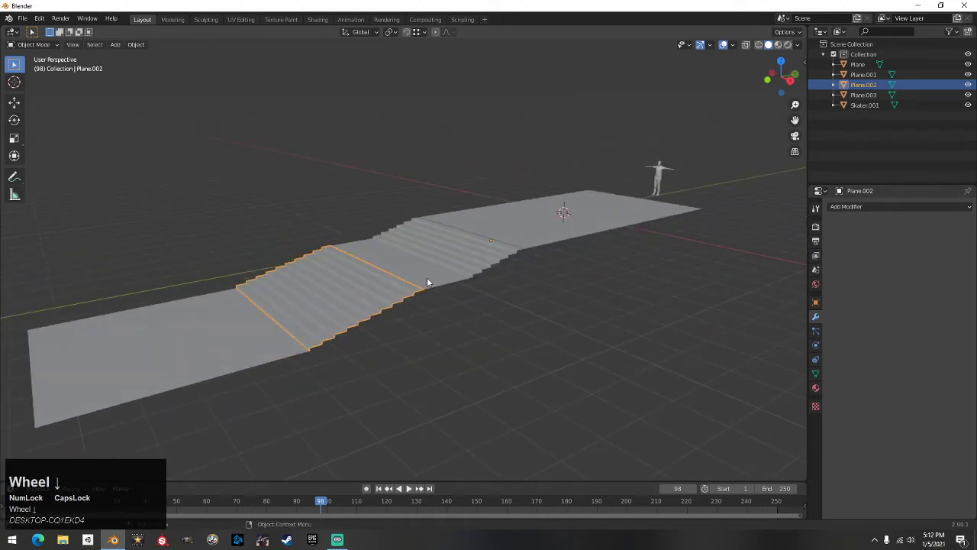
pyautogui.click(218, 306)
pyautogui.click(333, 272)
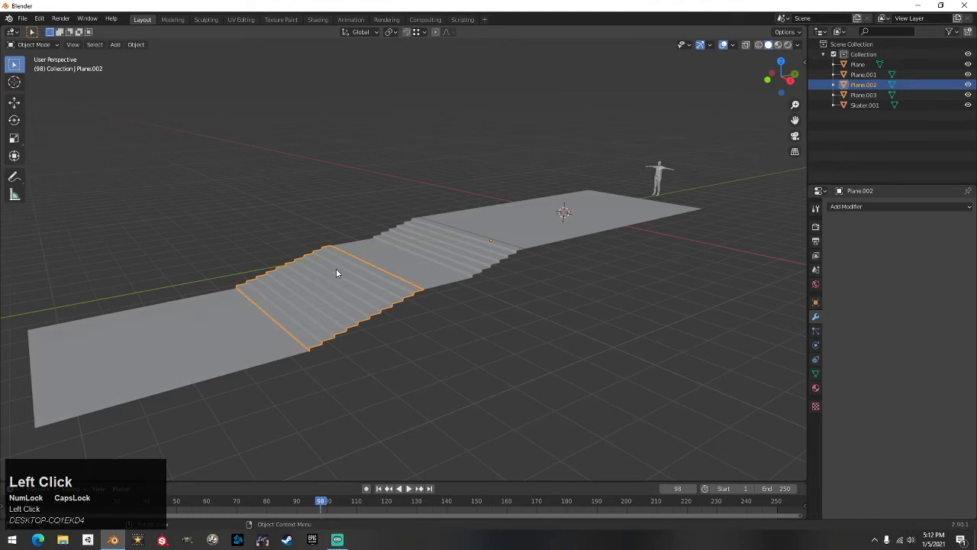
pyautogui.keyDown('shift'); pyautogui.click(423, 246); pyautogui.keyUp('shift')
pyautogui.moveTo(423, 246); pyautogui.dragTo(380, 263, button='middle')
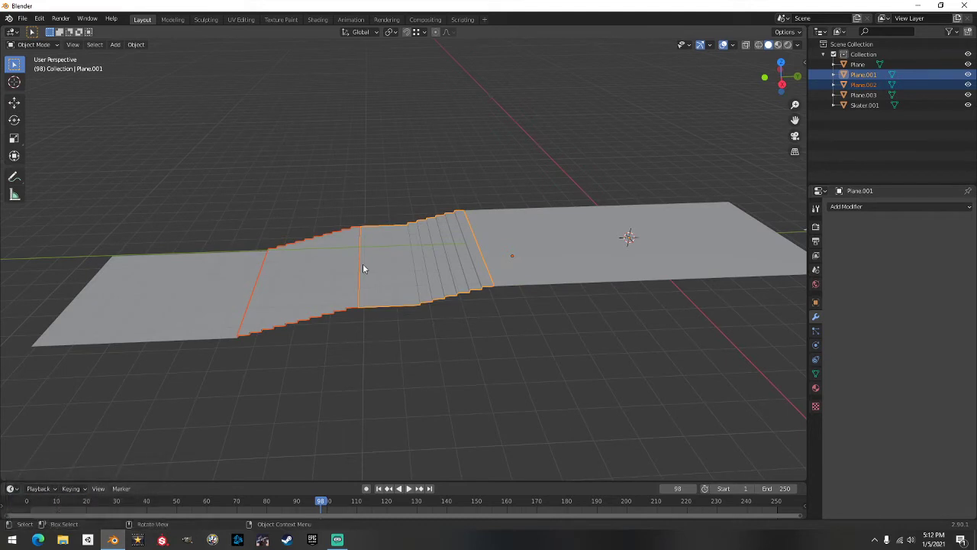
pyautogui.hotkey('ctrl', 'j')
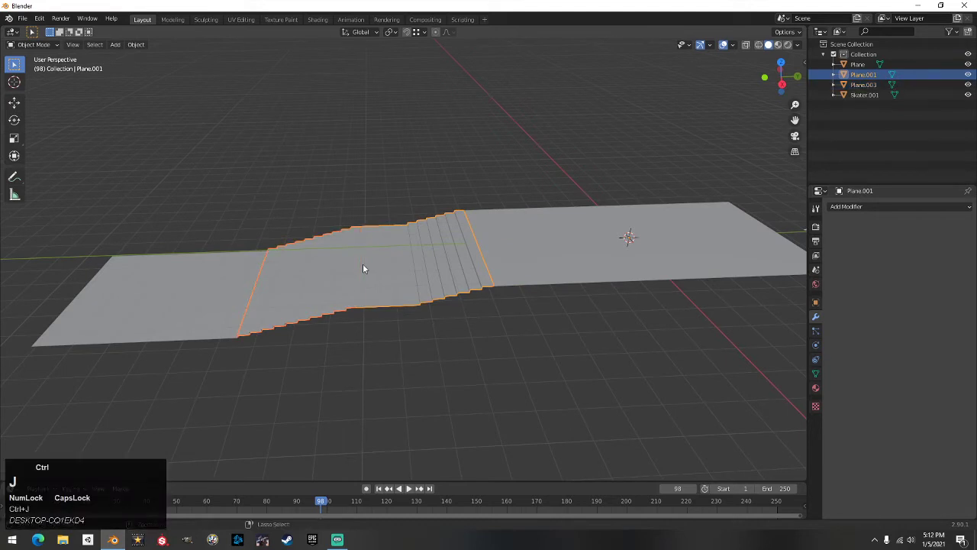
# Select the joined staircase and test a vertical move, cancelling to keep it in place
pyautogui.moveTo(344, 284); pyautogui.dragTo(457, 263, button='middle')
pyautogui.click(563, 283)
pyautogui.scroll(1, 562, 283)
pyautogui.moveTo(563, 283); pyautogui.dragTo(650, 286, button='middle')
pyautogui.click(511, 271)
pyautogui.moveTo(512, 271); pyautogui.dragTo(536, 271, button='middle')
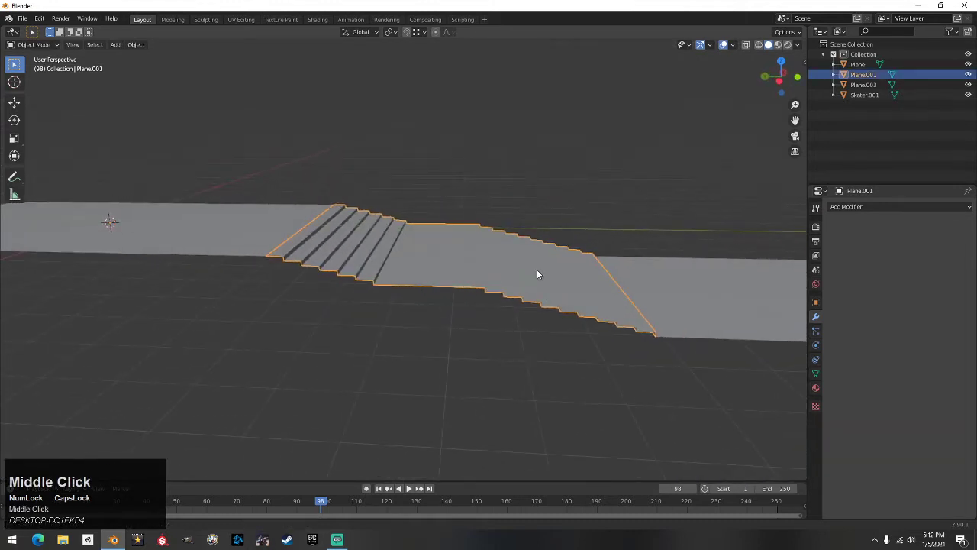
pyautogui.press('g')
pyautogui.press('z')
pyautogui.rightClick(526, 188)
# Enter Edit Mode on the joined staircase mesh
pyautogui.moveTo(527, 188); pyautogui.dragTo(370, 258, button='middle')
pyautogui.scroll(-2, 351, 242)
pyautogui.scroll(3, 387, 260)
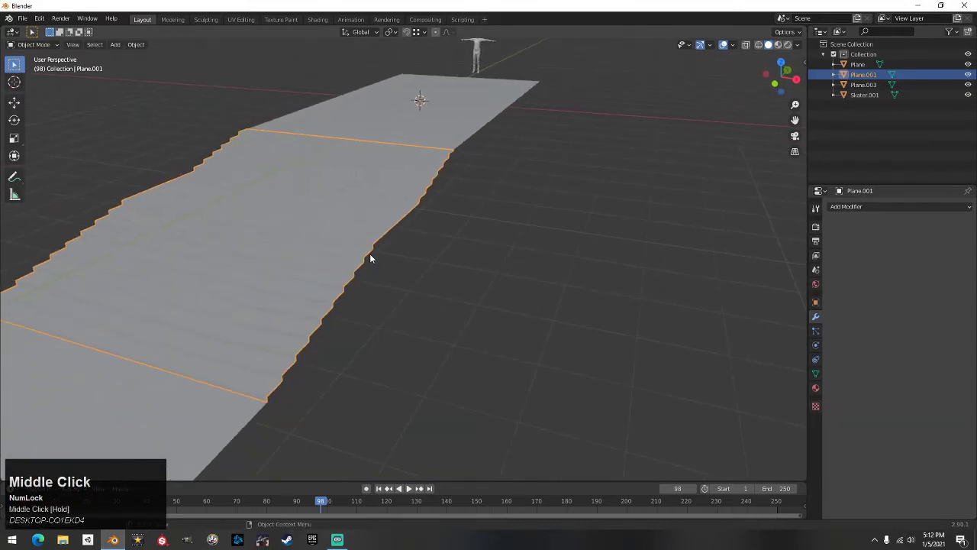
pyautogui.press('Tab')
# In edge select mode, box-select the stepped edges along the side of the stairs
pyautogui.scroll(-1, 360, 239)
pyautogui.moveTo(360, 240); pyautogui.dragTo(413, 309, button='middle')
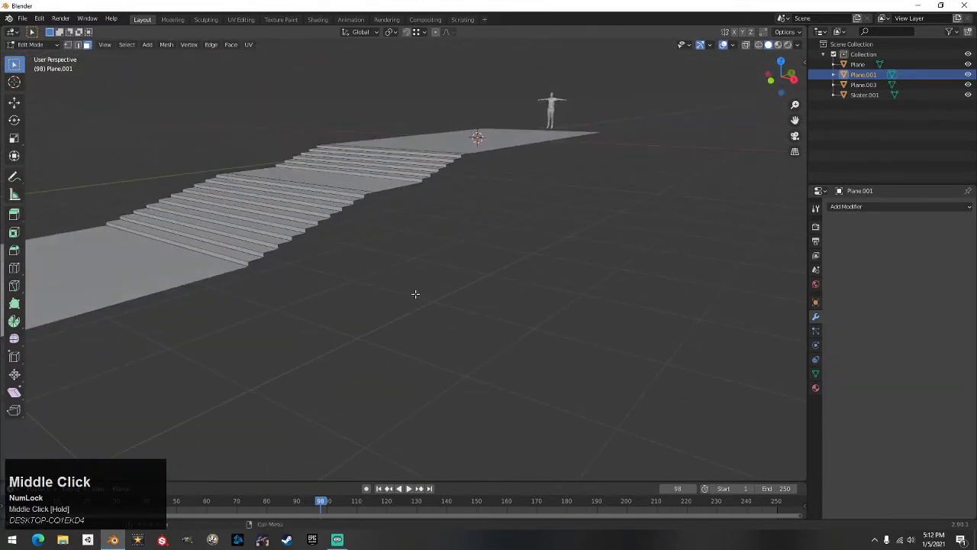
pyautogui.moveTo(326, 268); pyautogui.dragTo(461, 368, button='middle')
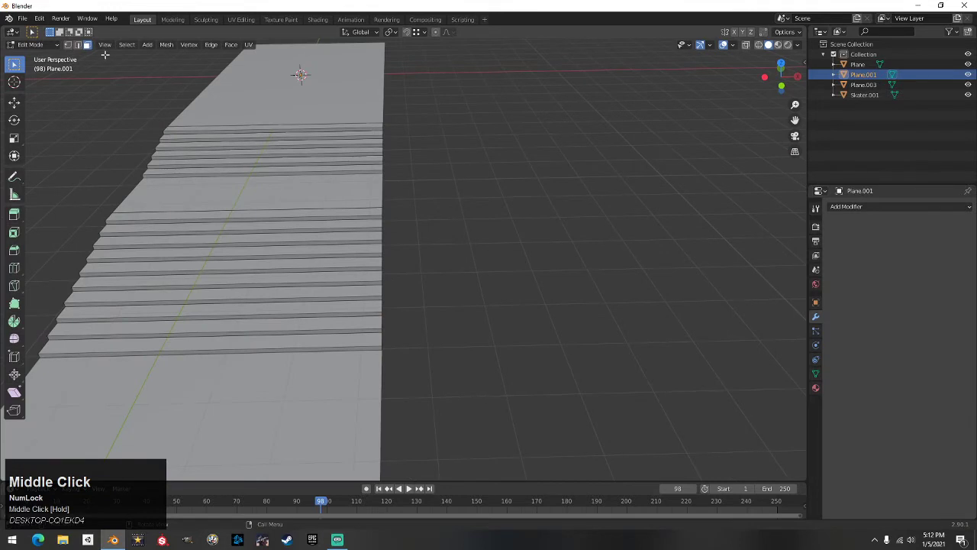
pyautogui.click(79, 45)
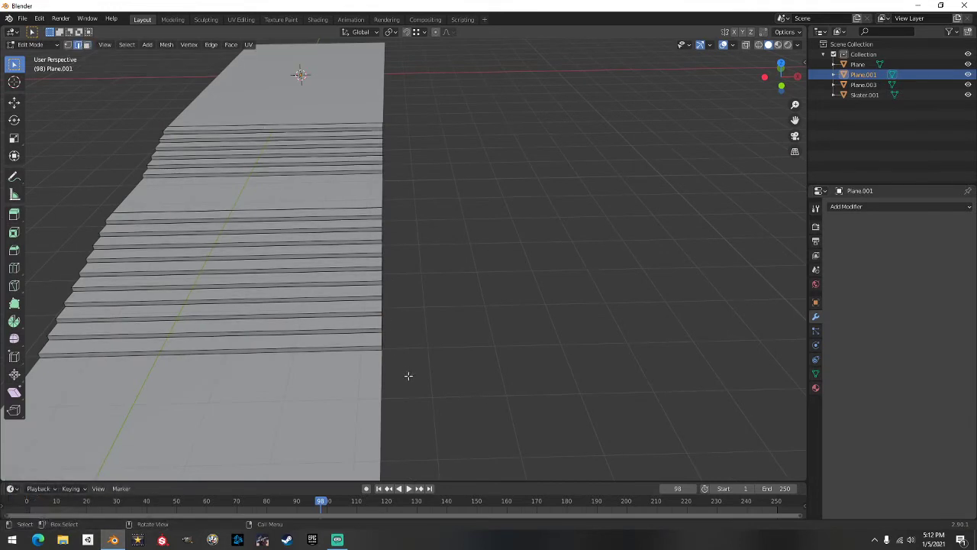
pyautogui.moveTo(409, 390); pyautogui.dragTo(362, 90)
pyautogui.moveTo(361, 90); pyautogui.dragTo(442, 124, button='middle')
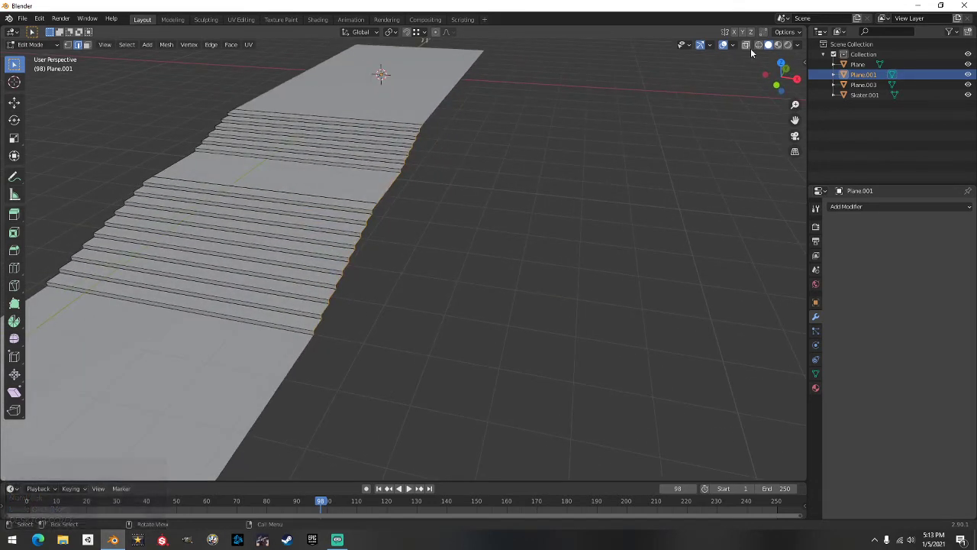
pyautogui.moveTo(382, 137); pyautogui.dragTo(473, 256)
pyautogui.moveTo(340, 92); pyautogui.dragTo(482, 297)
pyautogui.moveTo(474, 376); pyautogui.dragTo(315, 86)
pyautogui.moveTo(315, 86); pyautogui.dragTo(311, 79, button='middle')
# Pick individual edges across the steps, then clear that edge selection
pyautogui.click(368, 166)
pyautogui.click(372, 165)
pyautogui.click(376, 159)
pyautogui.click(380, 150)
pyautogui.click(442, 203)
pyautogui.moveTo(455, 203); pyautogui.dragTo(570, 157, button='middle')
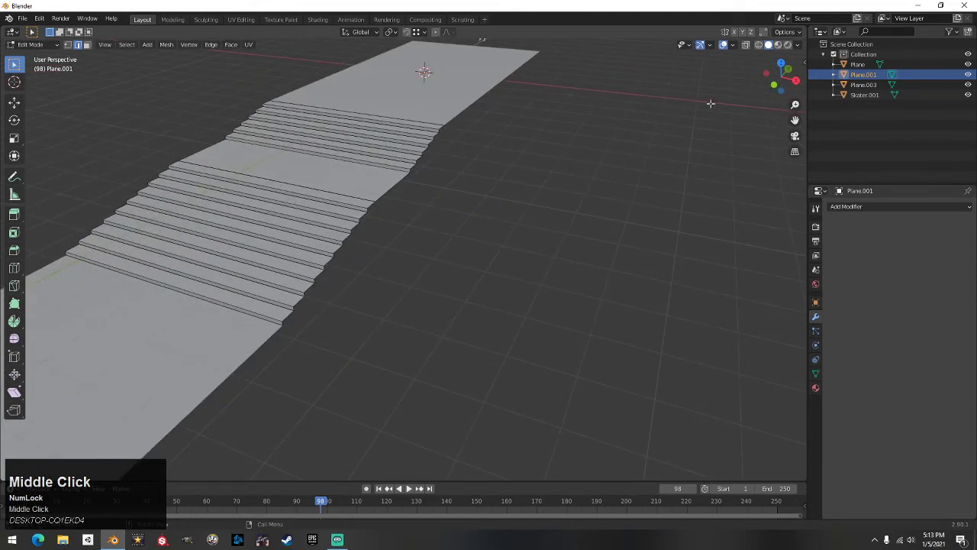
# In wireframe, box-select the long stepped side edge, then return to solid shading
pyautogui.click(760, 45)
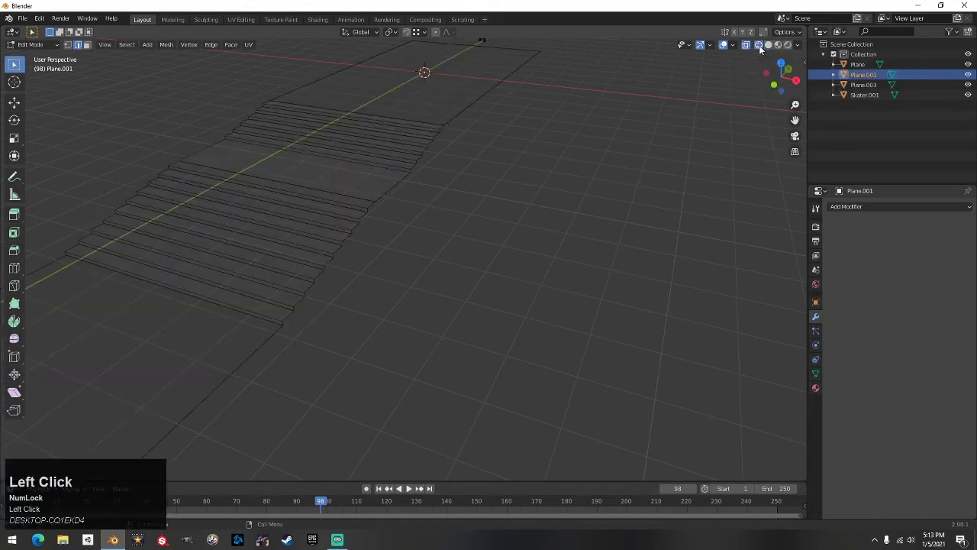
pyautogui.moveTo(623, 94); pyautogui.dragTo(504, 286, button='middle')
pyautogui.moveTo(486, 360); pyautogui.dragTo(315, 71)
pyautogui.moveTo(313, 69); pyautogui.dragTo(298, 87, button='middle')
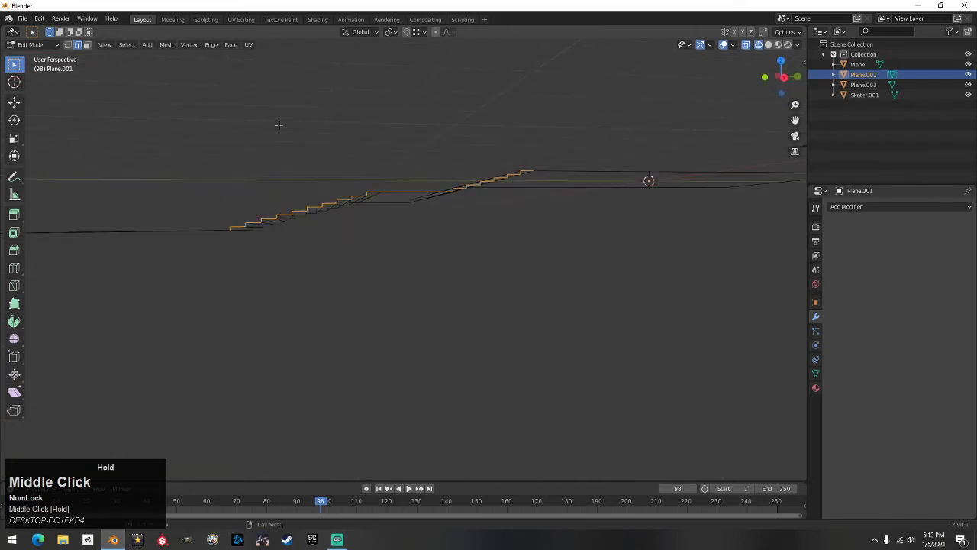
pyautogui.moveTo(544, 145); pyautogui.dragTo(695, 110, button='middle')
pyautogui.click(769, 45)
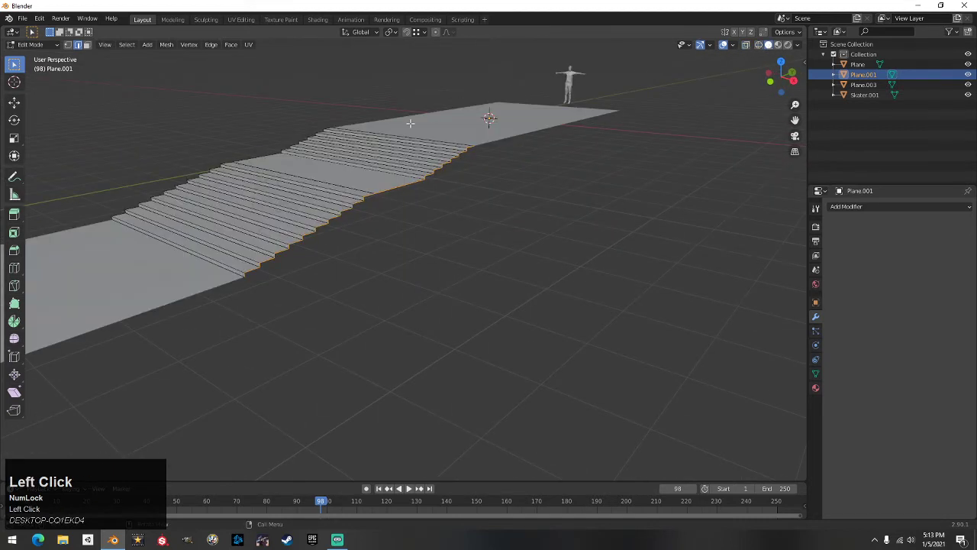
pyautogui.scroll(2, 433, 113)
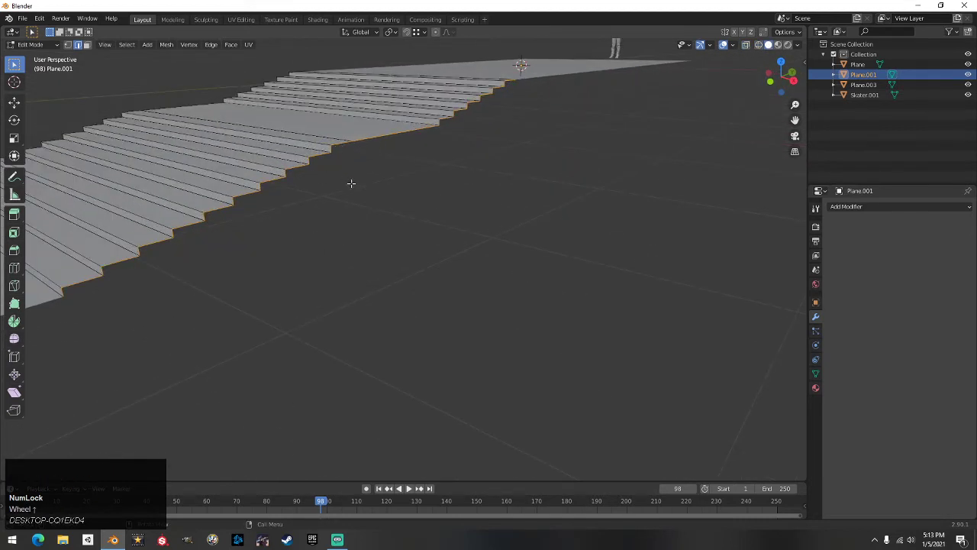
# Duplicate the selected stepped edge, leaving the copy in place
pyautogui.press('shift')
pyautogui.hotkey('shift', 'd')
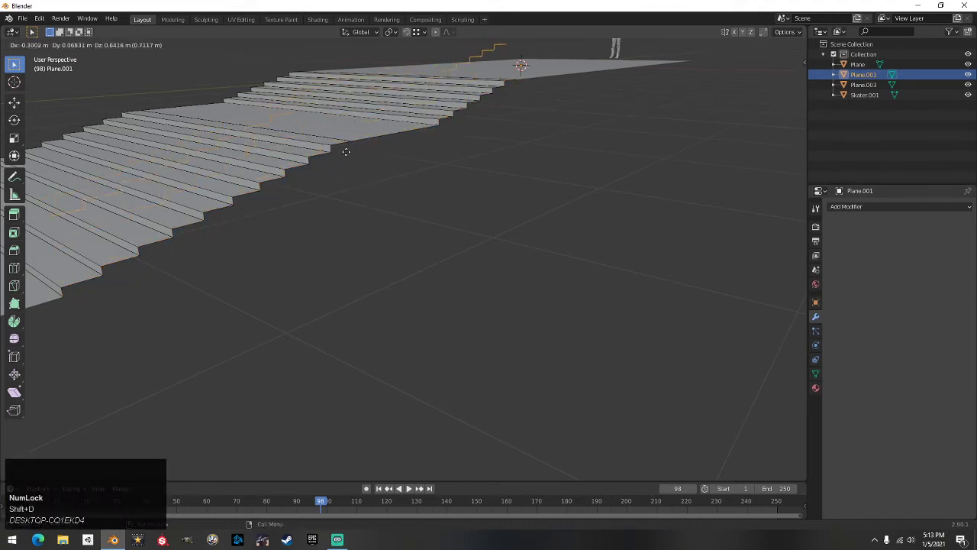
pyautogui.rightClick(344, 184)
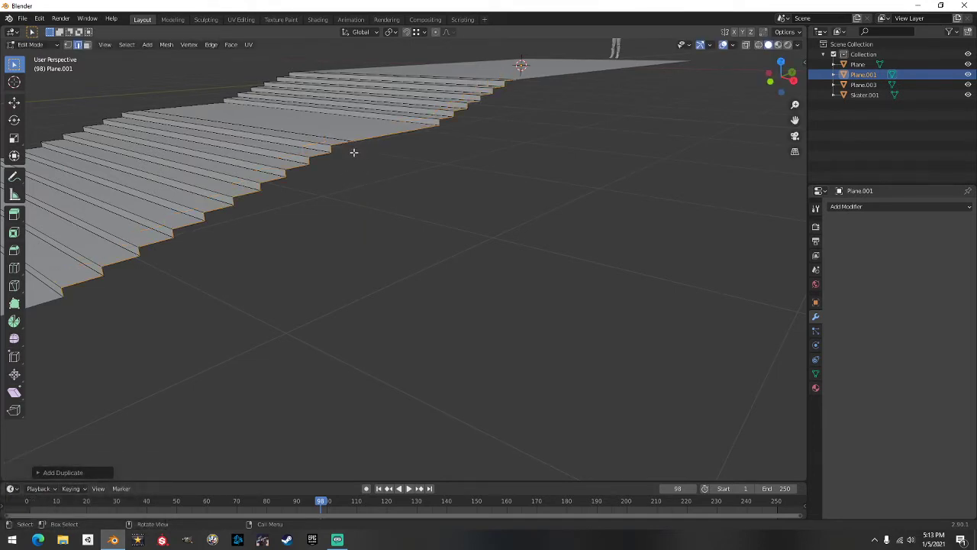
# Separate the copied edges into their own object and select Plane.002 in Object Mode
pyautogui.press('p')
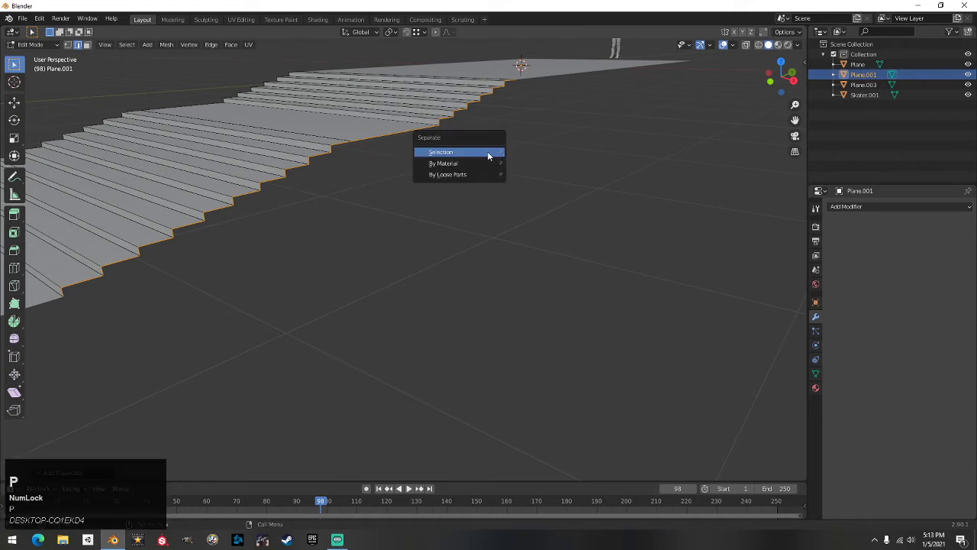
pyautogui.click(489, 154)
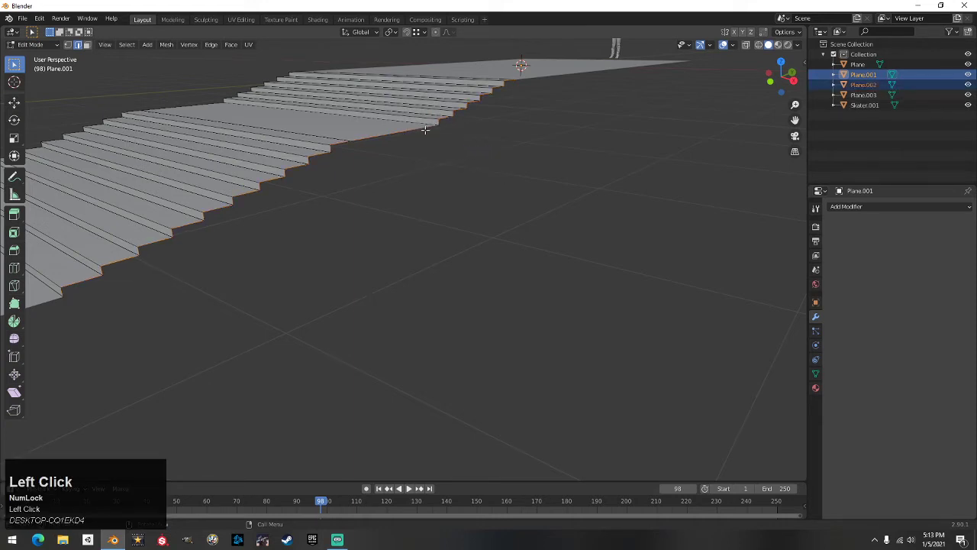
pyautogui.press('Tab')
pyautogui.click(382, 140)
pyautogui.moveTo(382, 141)
pyautogui.mouseDown(button='middle')
pyautogui.moveTo(421, 148)
pyautogui.moveTo(387, 150)
pyautogui.mouseUp(button='middle')
# Raise Plane.002 along the Z axis and check it from the side
pyautogui.press('g')
pyautogui.press('z')
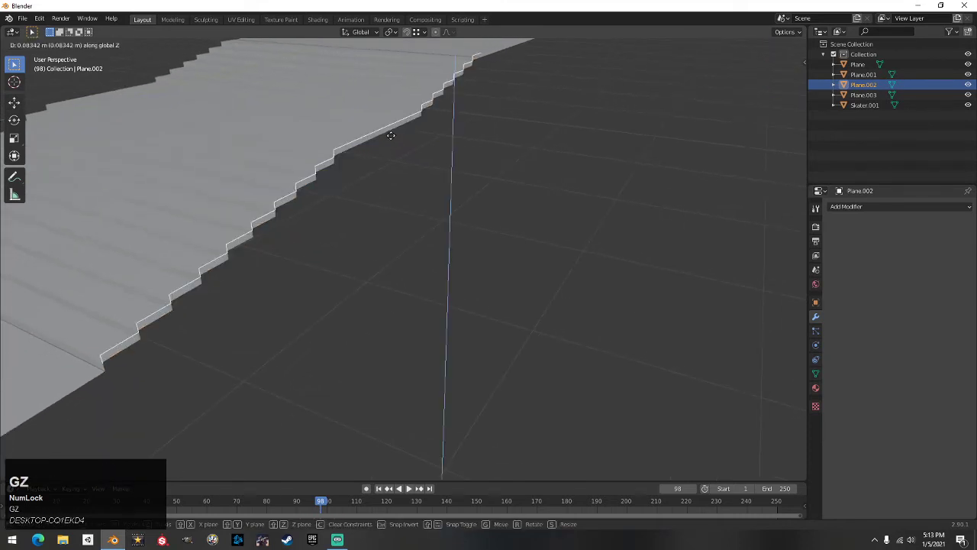
pyautogui.click(387, 124)
pyautogui.moveTo(392, 124); pyautogui.dragTo(405, 105, button='middle')
pyautogui.scroll(2, 481, 190)
pyautogui.moveTo(464, 187); pyautogui.dragTo(467, 218, button='middle')
pyautogui.scroll(-3, 499, 216)
pyautogui.scroll(1, 484, 195)
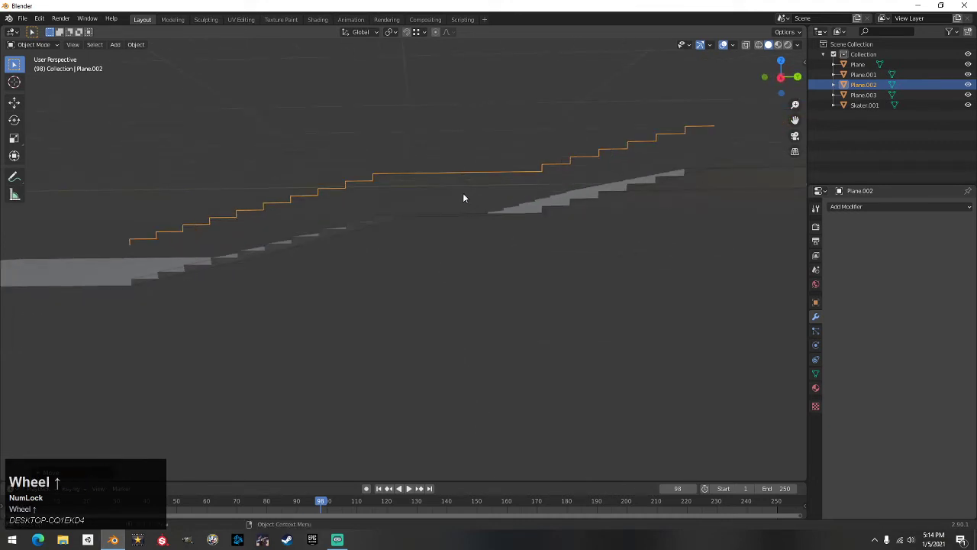
pyautogui.scroll(-1, 488, 191)
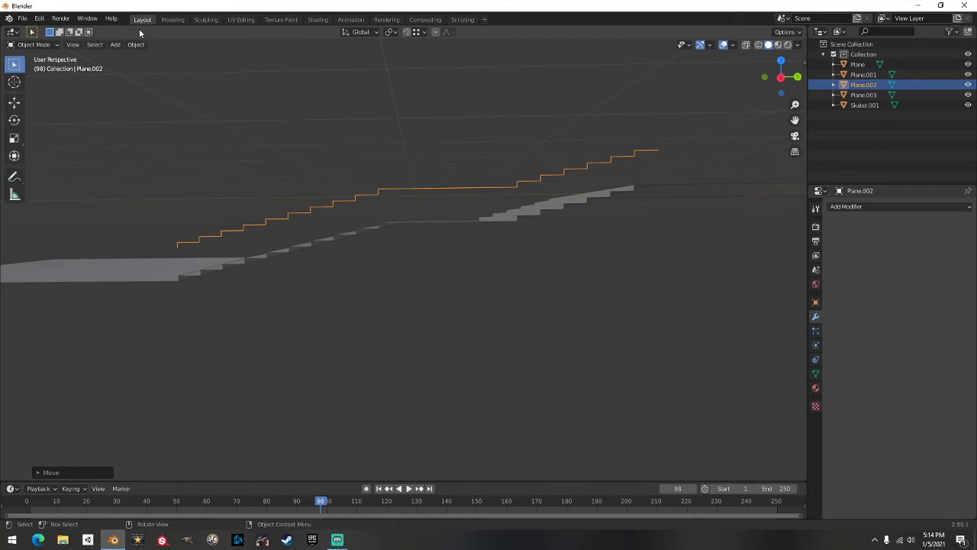
# Reselect the stepped edge object and move it on Z to snap onto the stair edge
pyautogui.click(403, 183)
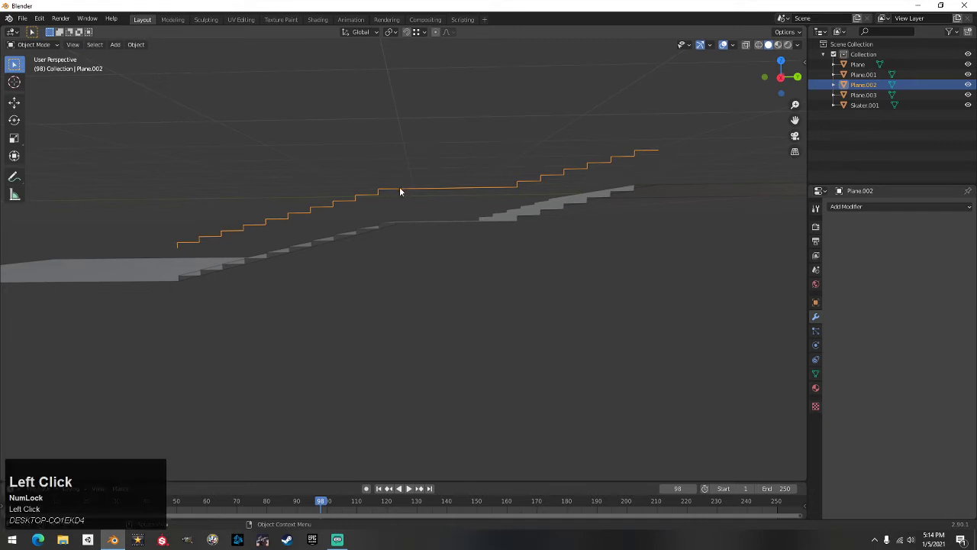
pyautogui.click(397, 159)
pyautogui.moveTo(412, 159); pyautogui.dragTo(437, 201, button='middle')
pyautogui.click(412, 187)
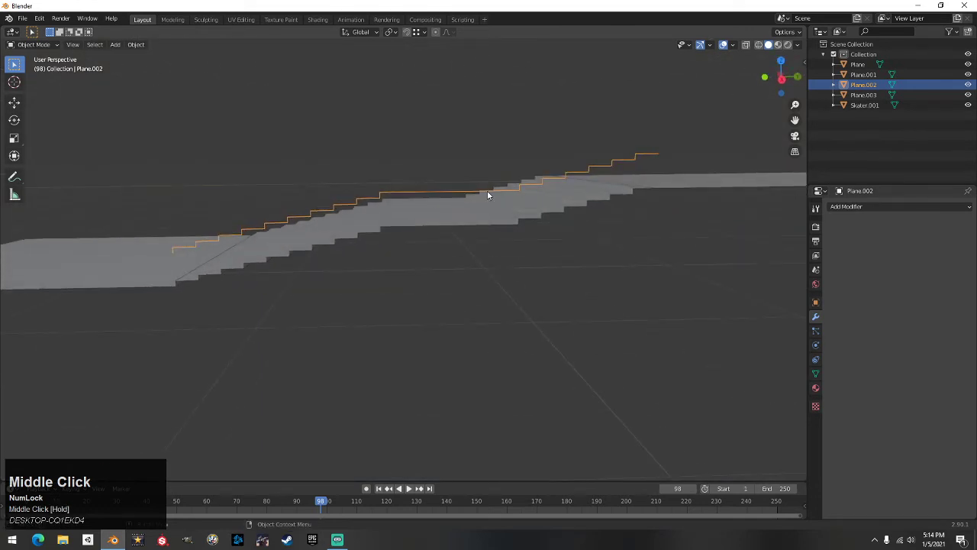
pyautogui.press('g')
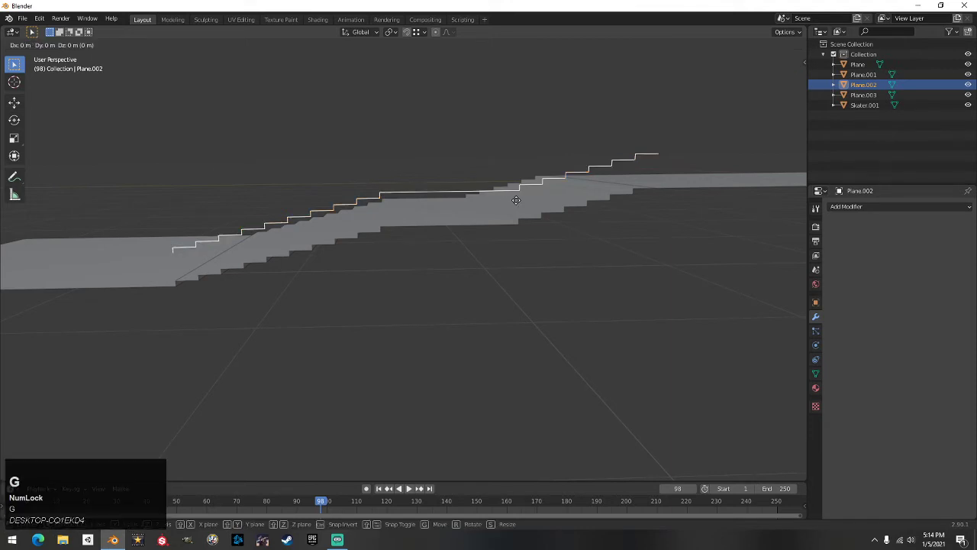
pyautogui.press('z')
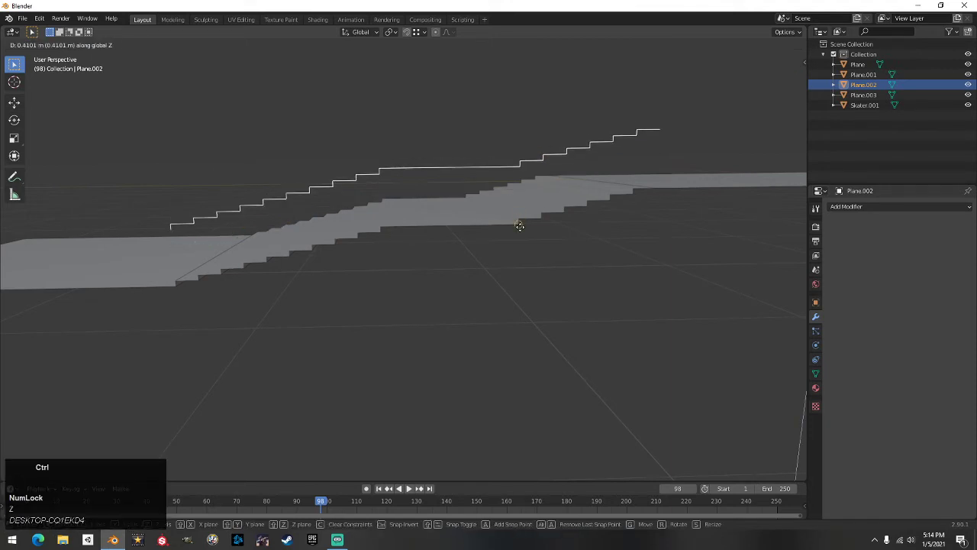
pyautogui.keyDown('ctrl'); pyautogui.click(651, 188); pyautogui.keyUp('ctrl')
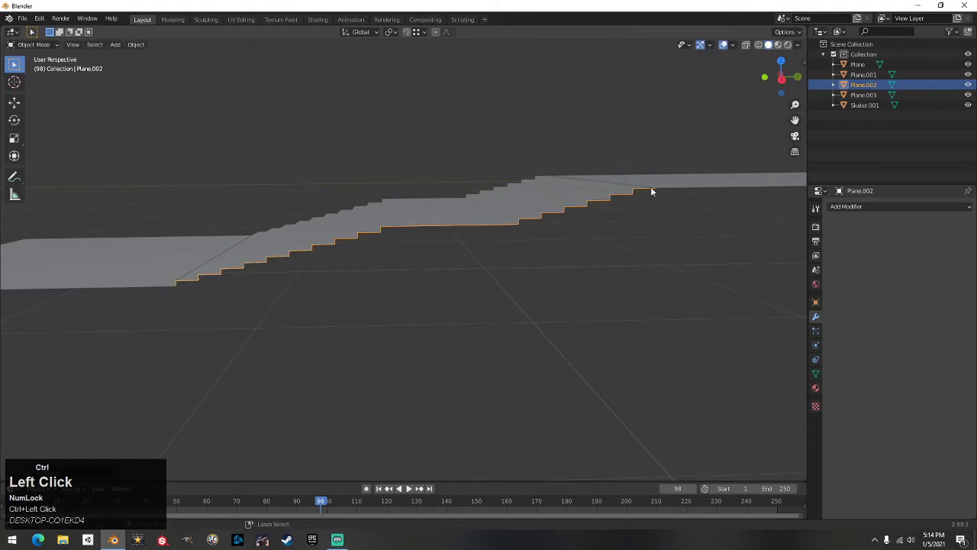
pyautogui.moveTo(503, 137); pyautogui.dragTo(553, 144, button='middle')
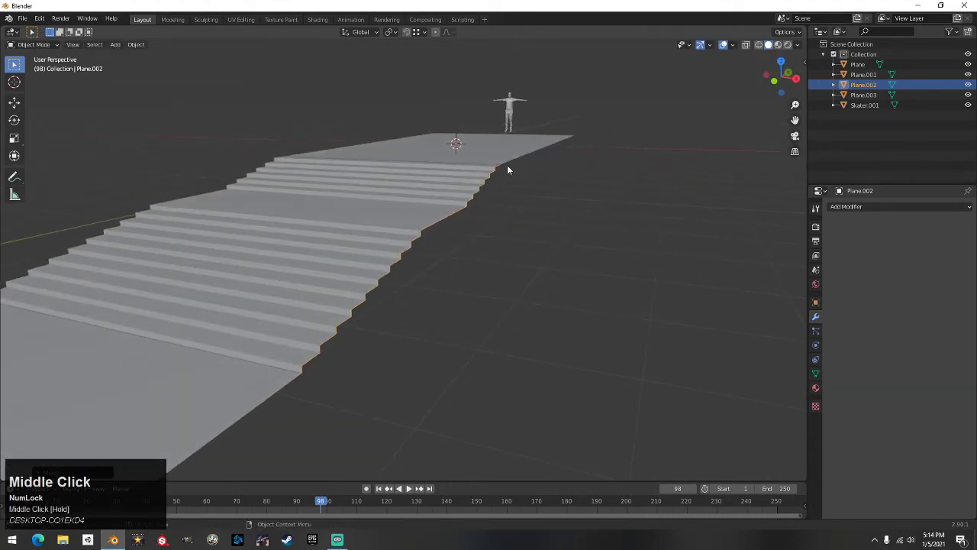
# Move the stepped edge profile vertically along Z, adjusting its height twice
pyautogui.moveTo(507, 169); pyautogui.dragTo(402, 179, button='middle')
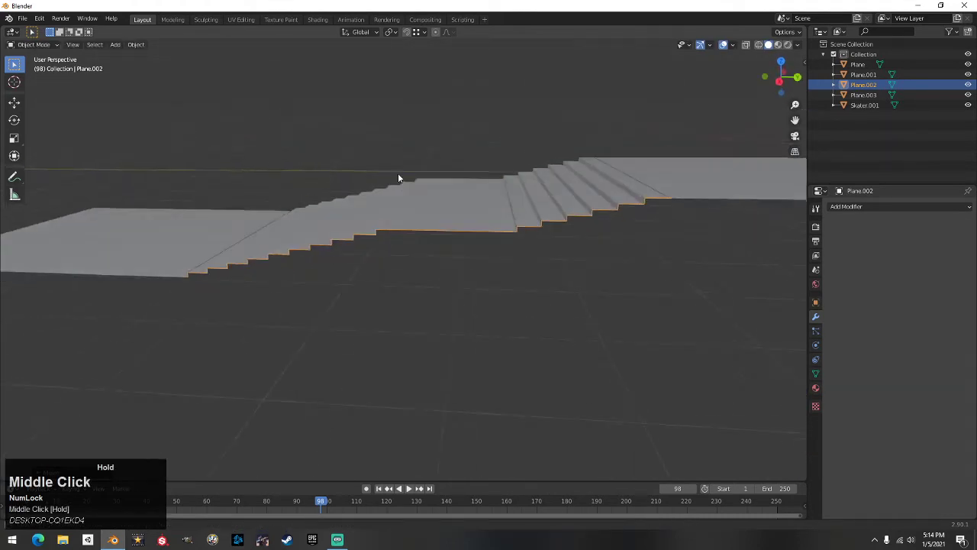
pyautogui.press('g')
pyautogui.press('z')
pyautogui.click(530, 177)
pyautogui.press('g')
pyautogui.press('z')
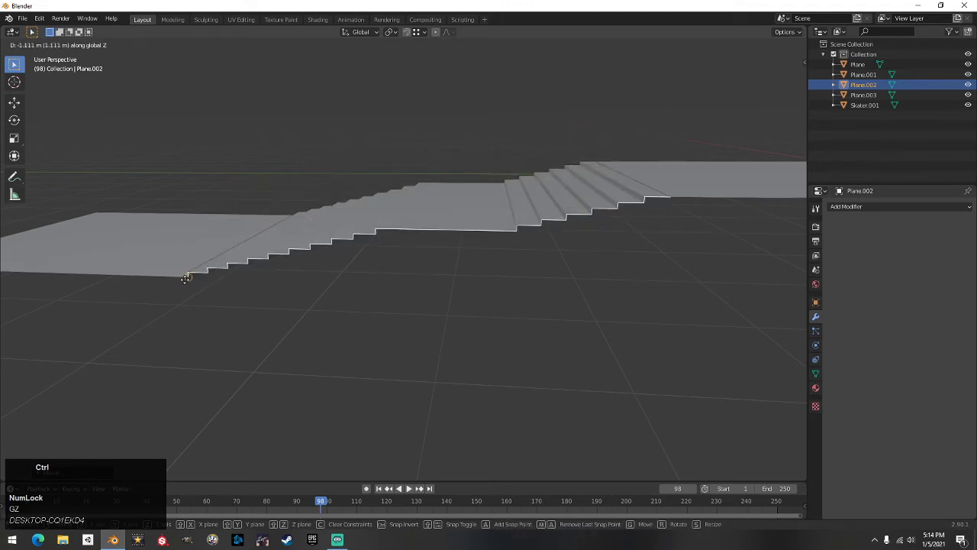
pyautogui.click(185, 279)
pyautogui.moveTo(315, 258); pyautogui.dragTo(431, 257, button='middle')
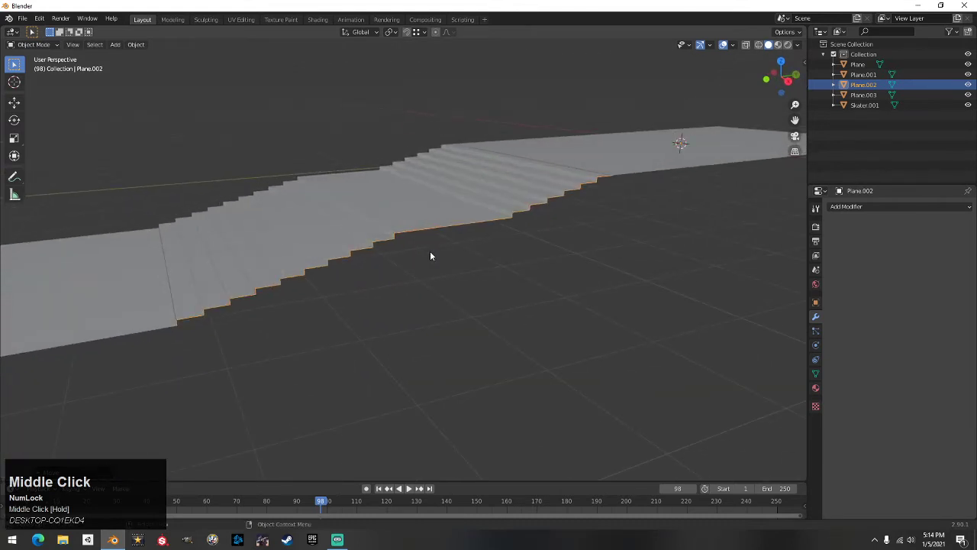
# Raise Plane.002 by 0.7 m along Z and deselect it
pyautogui.press('g')
pyautogui.write('z')
pyautogui.write('.')
pyautogui.write('7')
pyautogui.press('Return')
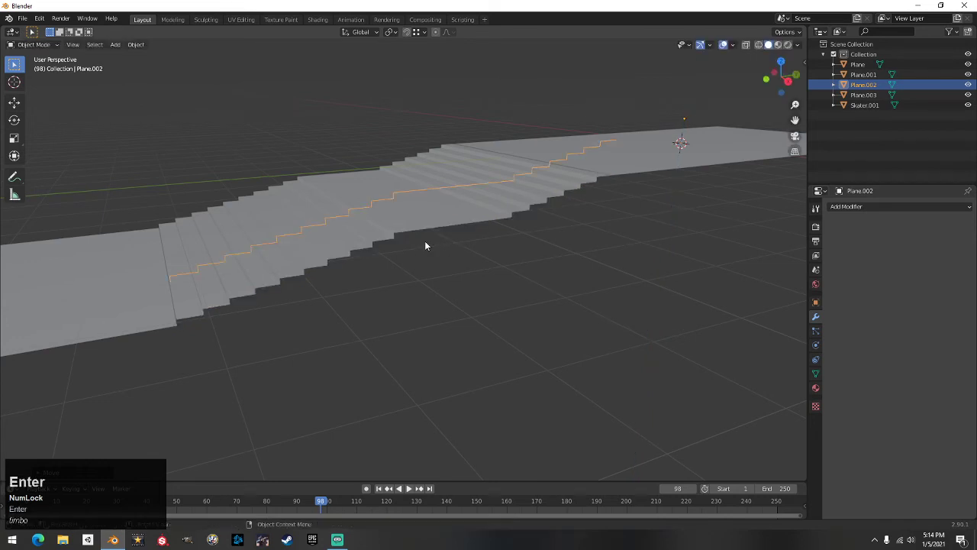
pyautogui.moveTo(449, 220); pyautogui.dragTo(435, 162, button='middle')
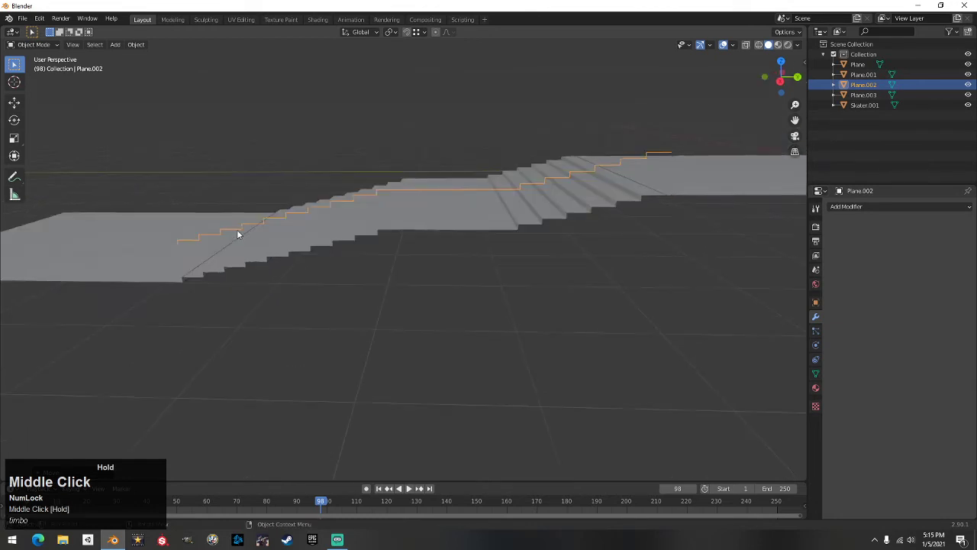
pyautogui.click(391, 286)
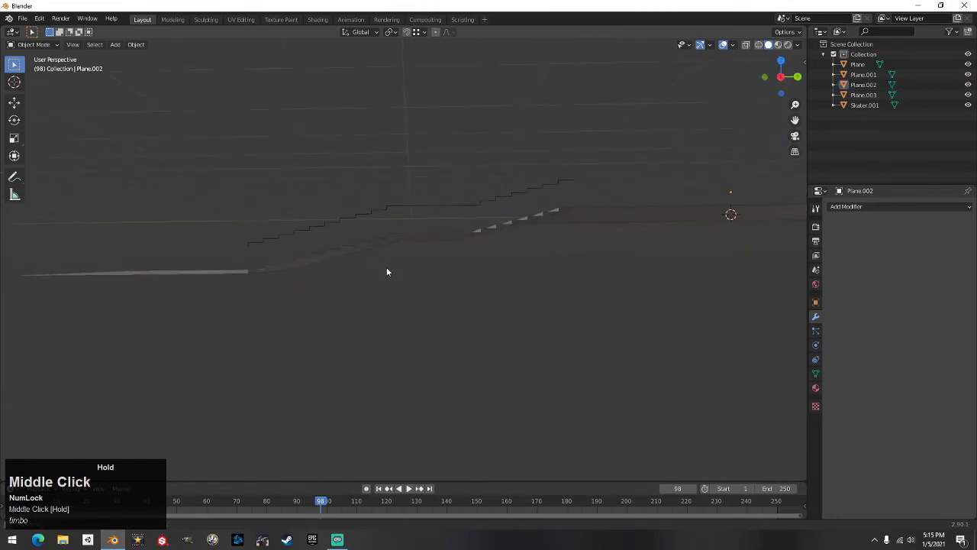